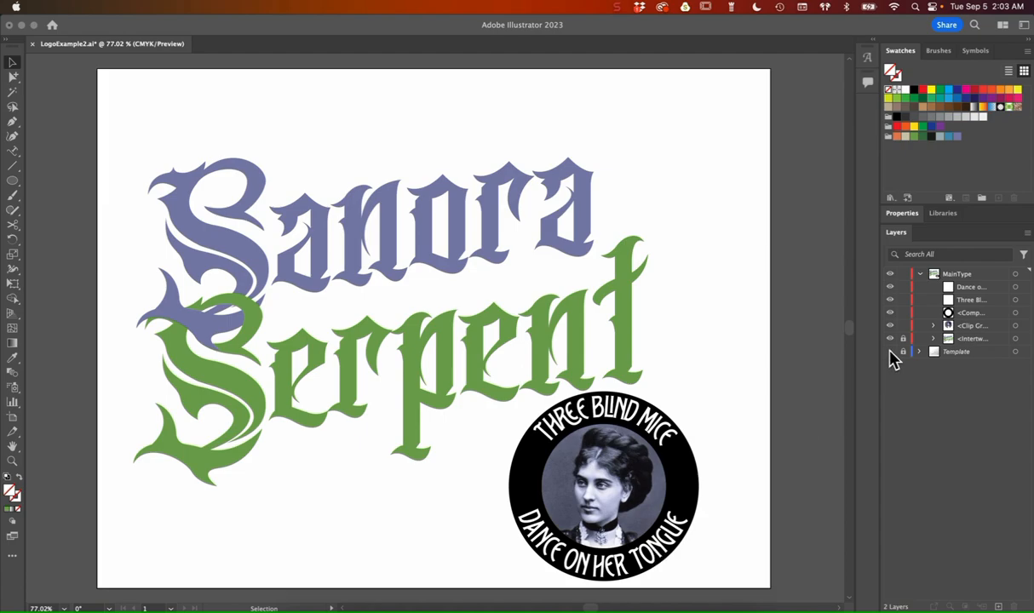
Step: Apply a Grain texture effect to the clipped portrait photo with intensity 21, contrast 65 and Regular grain type
{"action": "left_click", "coordinate": [976, 330]}
{"action": "left_click", "coordinate": [1015, 327]}
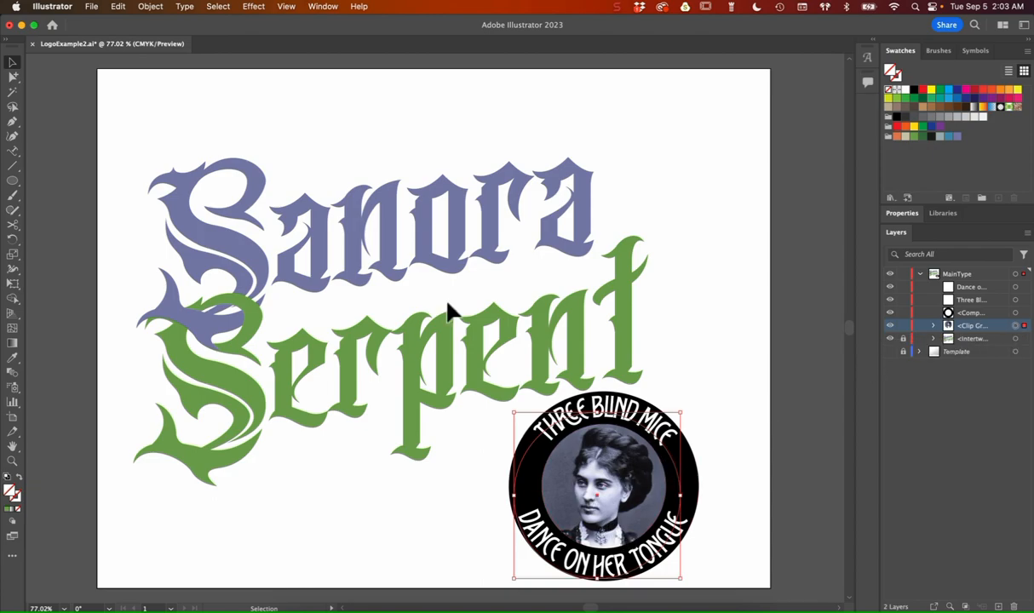
{"action": "left_click", "coordinate": [256, 7]}
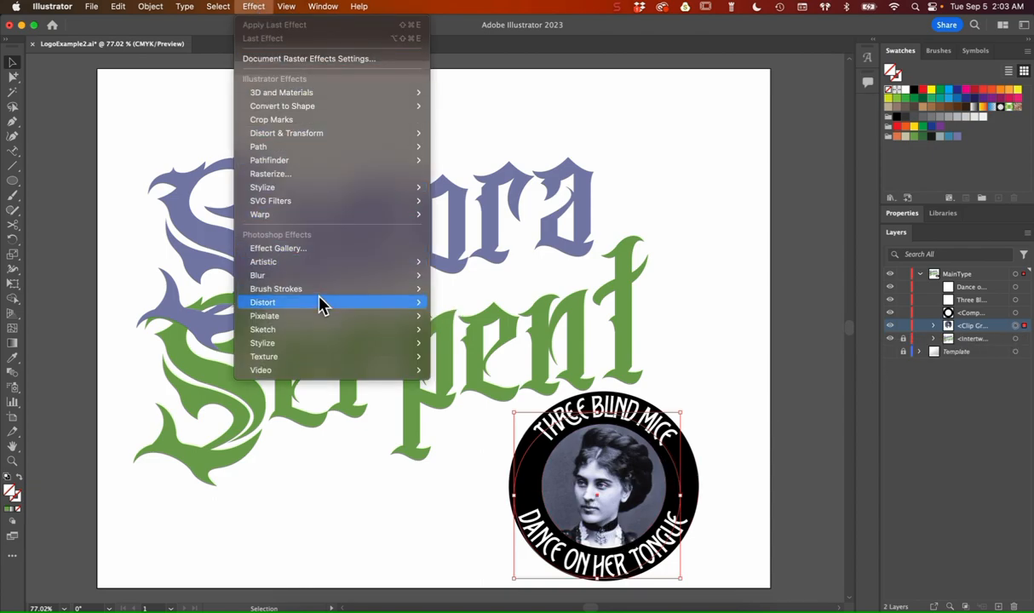
{"action": "mouse_move", "coordinate": [331, 358]}
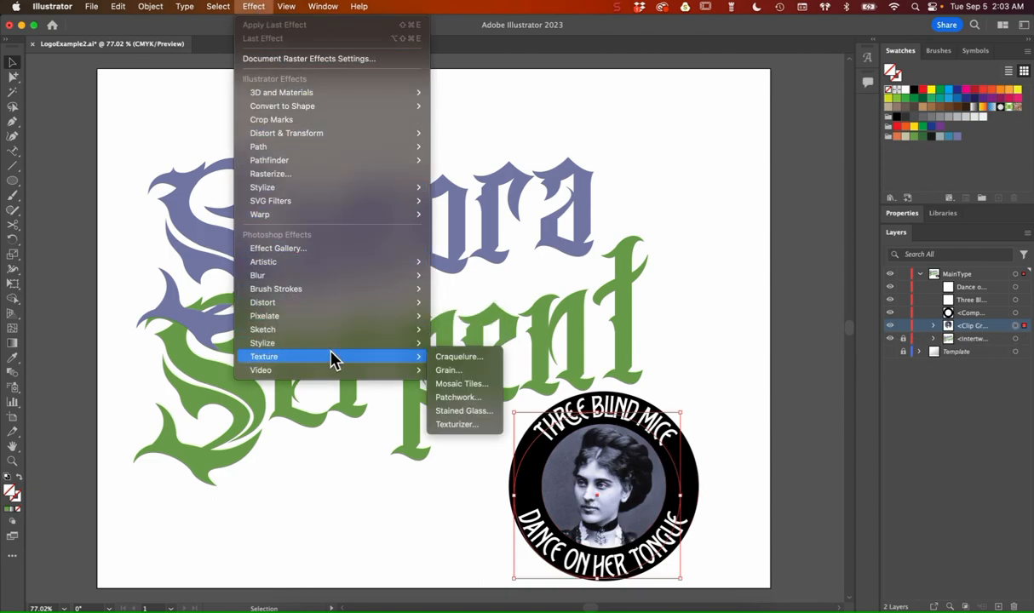
{"action": "left_click", "coordinate": [469, 372]}
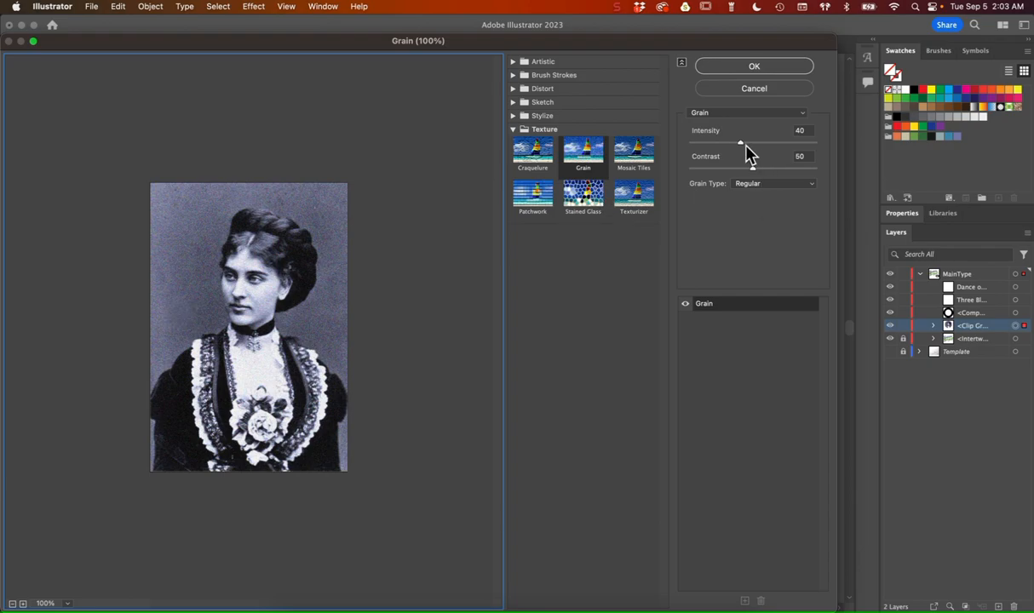
{"action": "left_click_drag", "start_coordinate": [753, 168], "coordinate": [718, 144]}
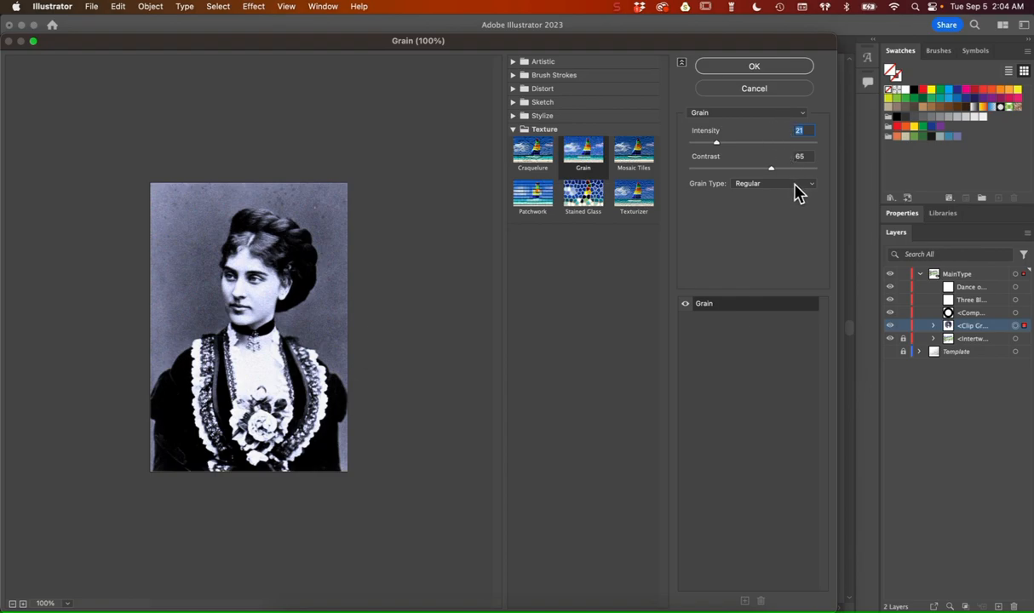
{"action": "left_click", "coordinate": [776, 67]}
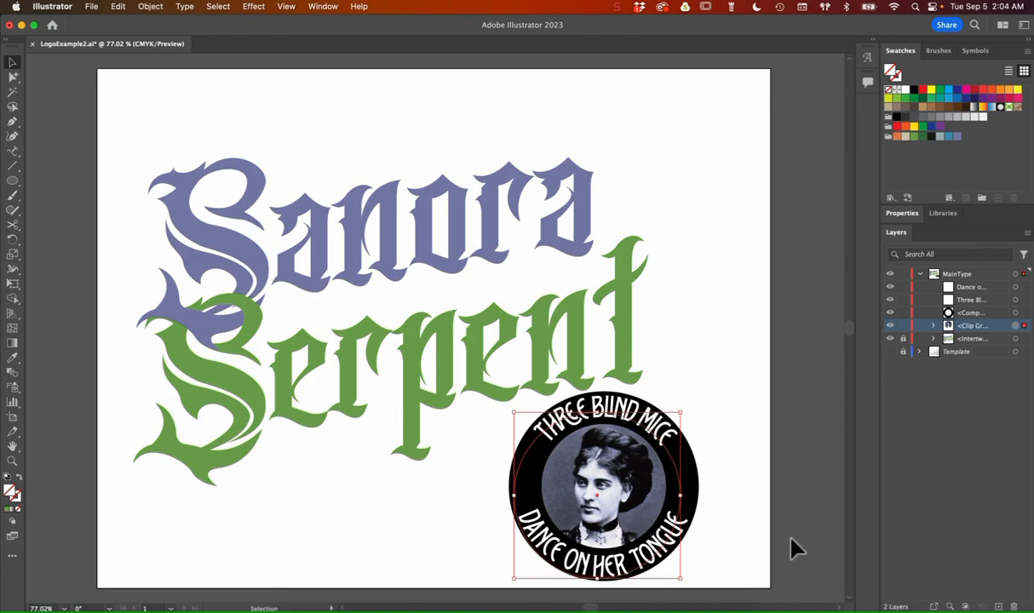
Step: Create a new layer named "Porrtrait" and move the entire circular badge artwork onto it
{"action": "left_click", "coordinate": [721, 558]}
{"action": "left_click_drag", "start_coordinate": [722, 560], "coordinate": [530, 431]}
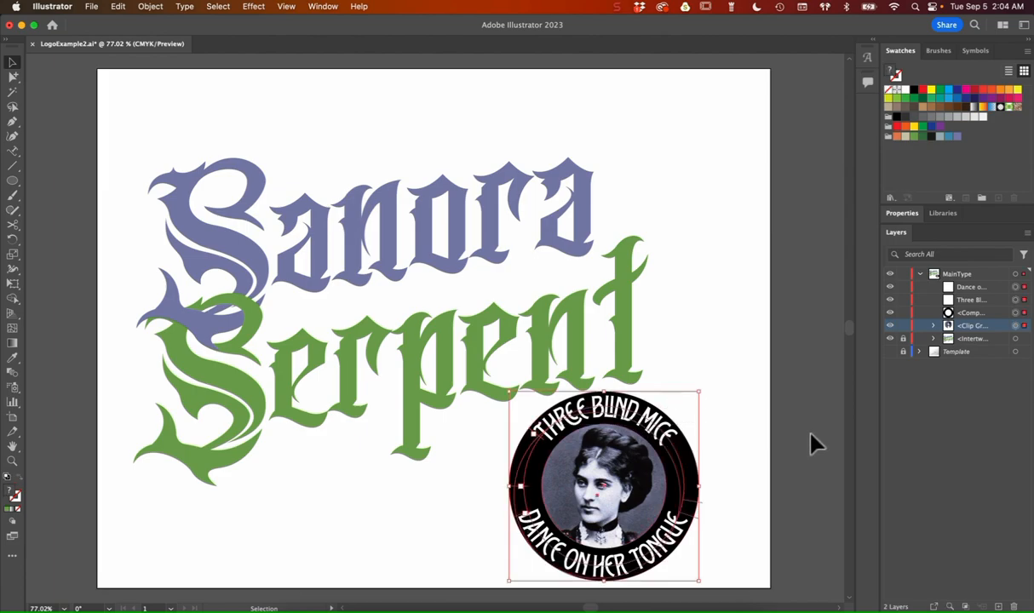
{"action": "left_click", "coordinate": [998, 606]}
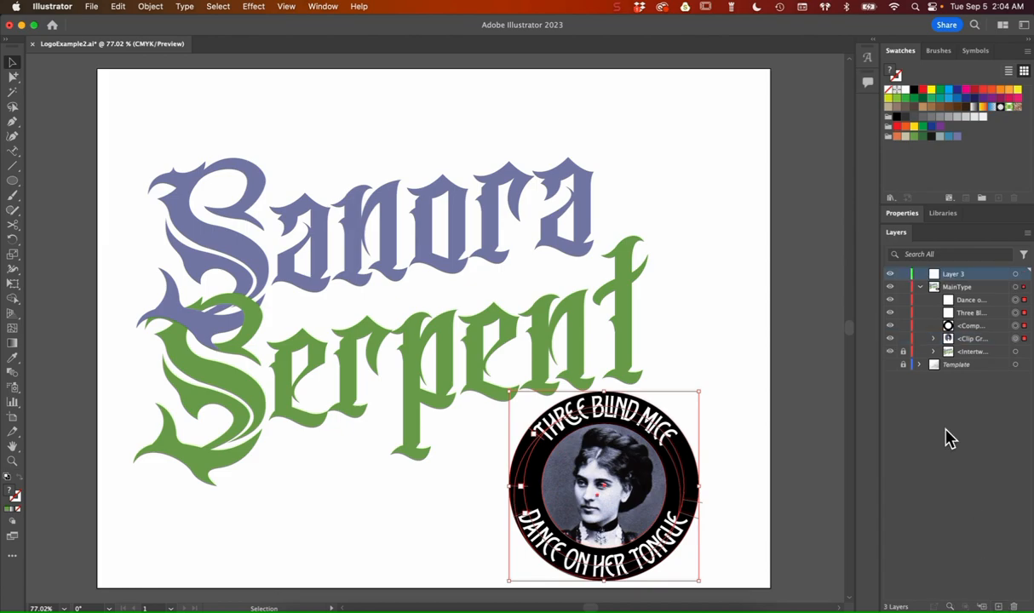
{"action": "double_click", "coordinate": [959, 273]}
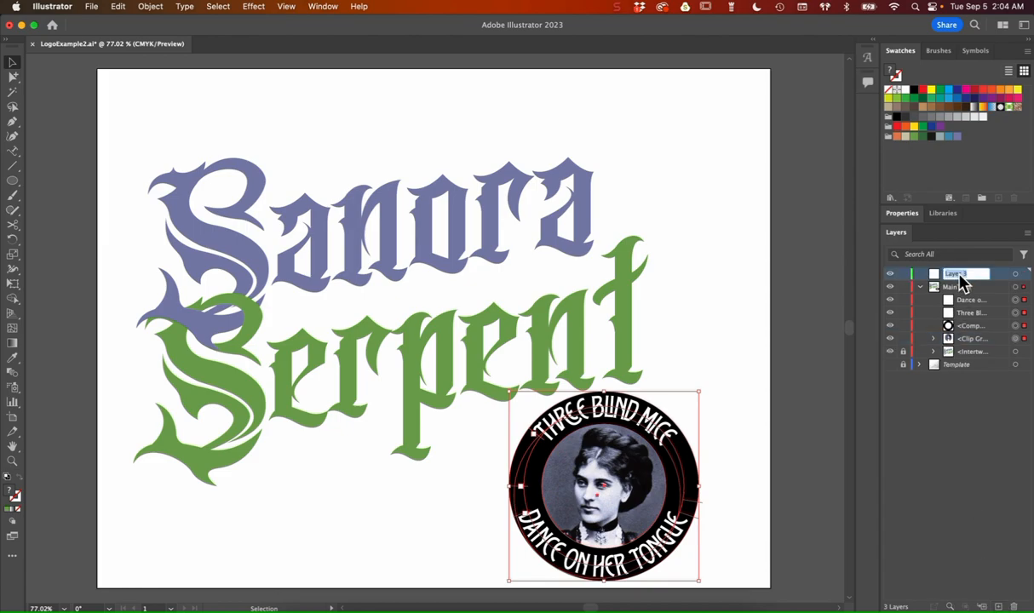
{"action": "type", "text": "Porrtrait"}
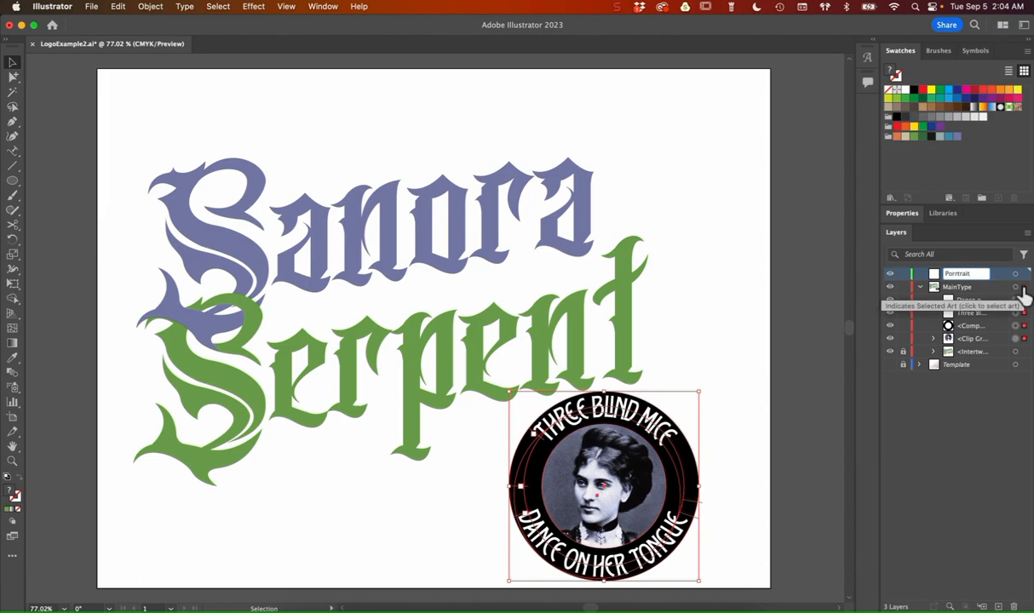
{"action": "left_click_drag", "start_coordinate": [1025, 293], "coordinate": [1025, 275]}
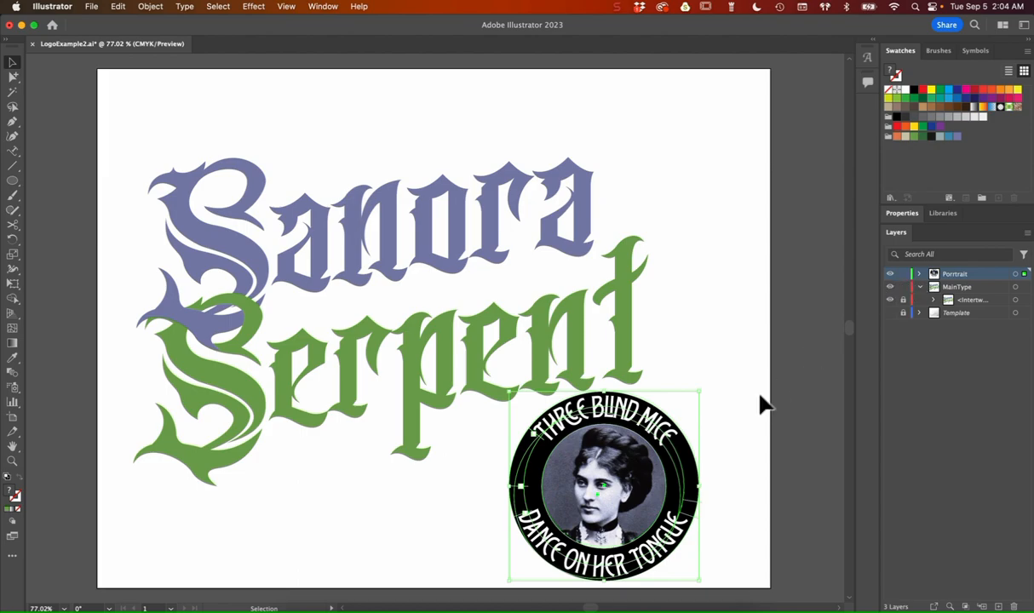
Step: Move the circular badge off the artboard onto the pasteboard to its right and lock the Porrtrait layer
{"action": "scroll", "coordinate": [690, 439], "scroll_direction": "right", "scroll_amount": 5}
{"action": "scroll", "coordinate": [691, 439], "scroll_direction": "right", "scroll_amount": 4}
{"action": "left_click_drag", "start_coordinate": [356, 444], "coordinate": [702, 359]}
{"action": "left_click", "coordinate": [903, 274]}
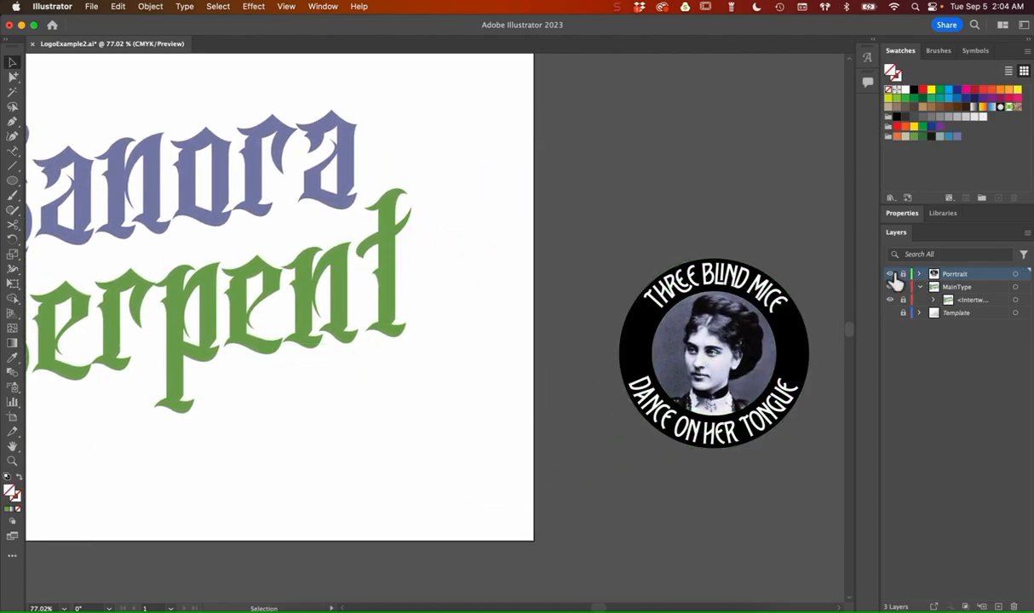
Step: Unlock the intertwined Sanora Serpent lettering and shift it slightly right and up to centre it on the artboard
{"action": "scroll", "coordinate": [524, 360], "scroll_direction": "left", "scroll_amount": 5}
{"action": "scroll", "coordinate": [525, 360], "scroll_direction": "left", "scroll_amount": 3}
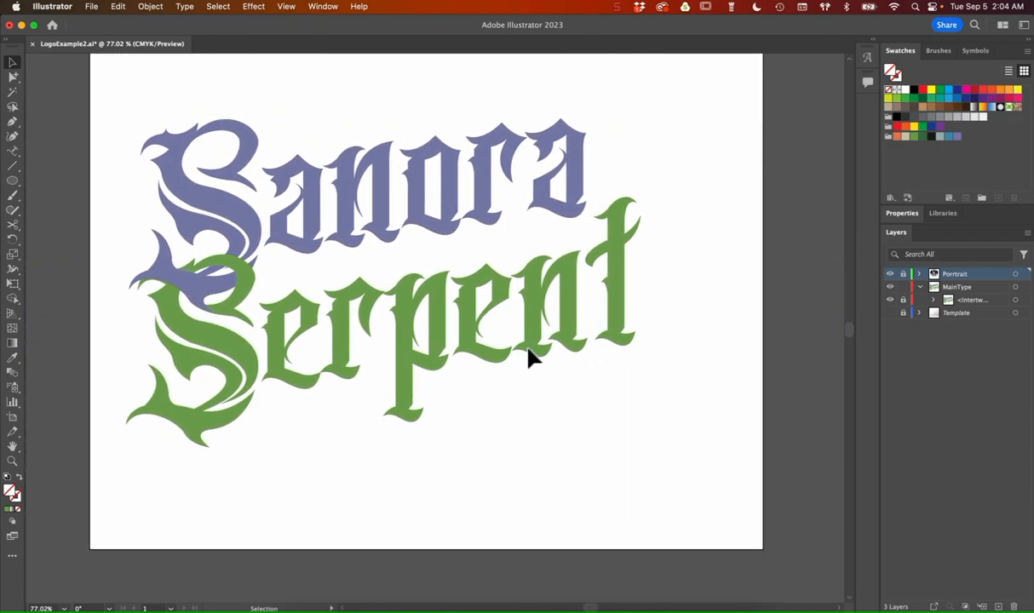
{"action": "left_click", "coordinate": [903, 312]}
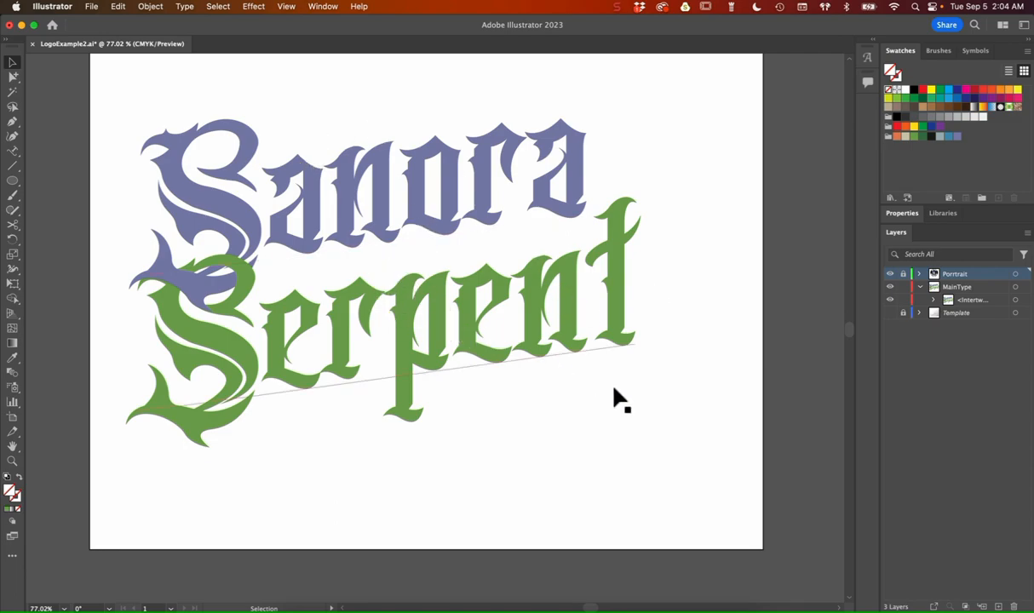
{"action": "scroll", "coordinate": [615, 397], "scroll_direction": "up", "scroll_amount": 3}
{"action": "scroll", "coordinate": [614, 397], "scroll_direction": "left", "scroll_amount": 2}
{"action": "scroll", "coordinate": [613, 389], "scroll_direction": "right", "scroll_amount": 2}
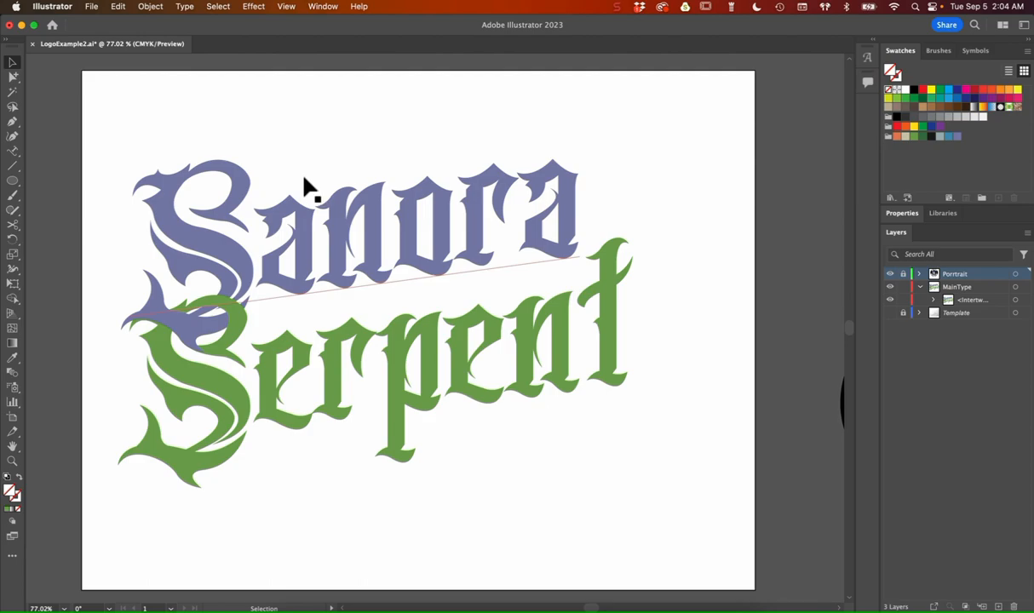
{"action": "left_click_drag", "start_coordinate": [298, 164], "coordinate": [339, 156]}
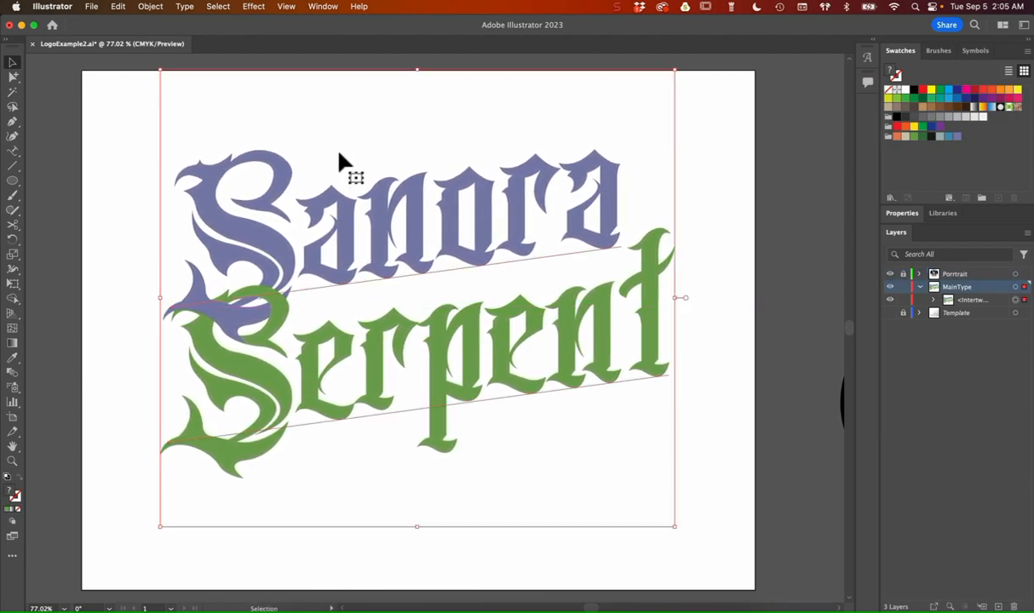
{"action": "left_click", "coordinate": [115, 147]}
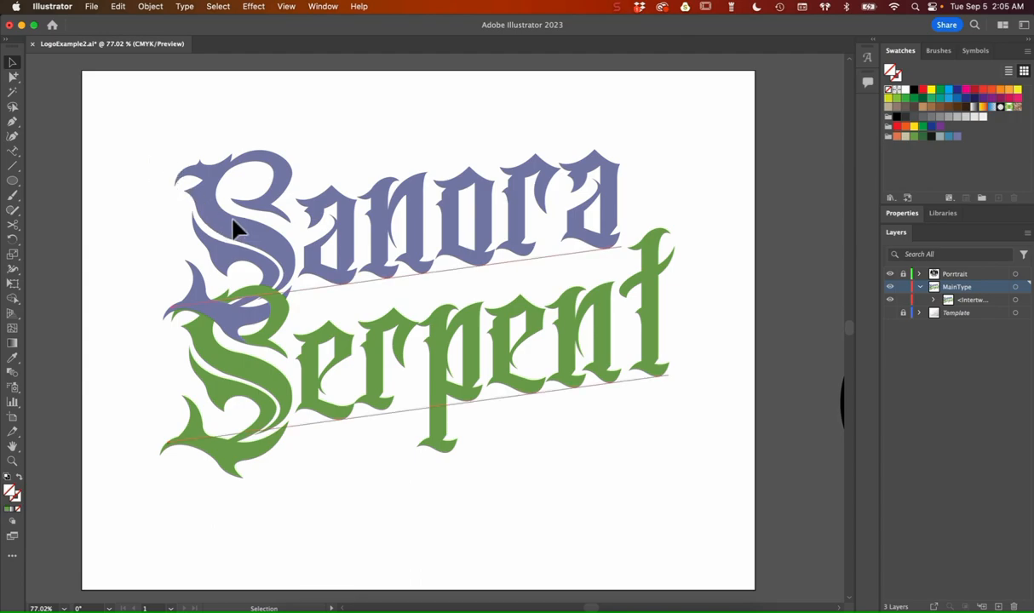
Step: Copy the Sanora Serpent lettering and paste the duplicate directly in front of the original
{"action": "left_click", "coordinate": [235, 229]}
{"action": "key", "text": "super"}
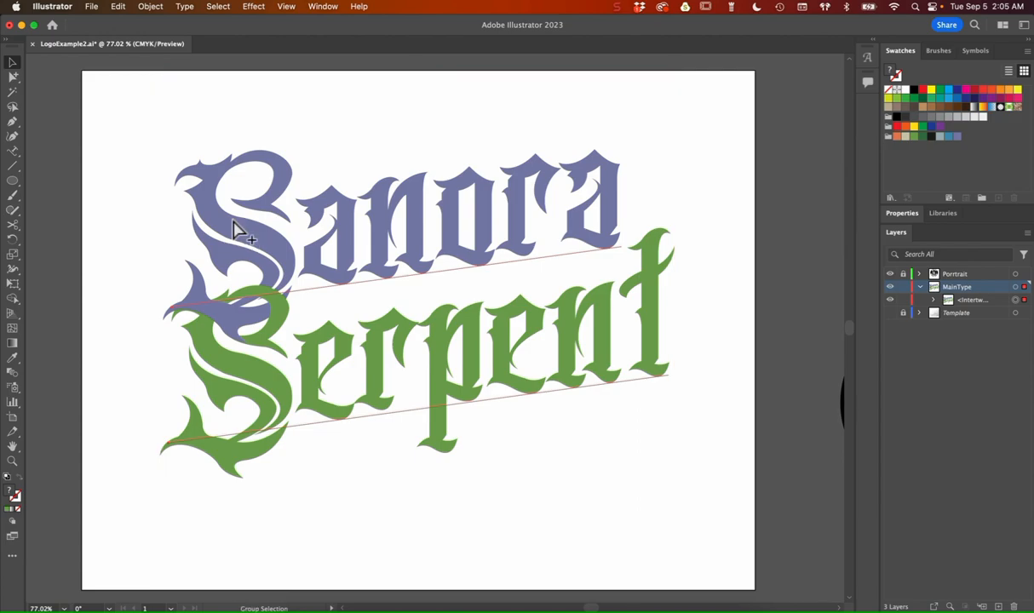
{"action": "key", "text": "super+f"}
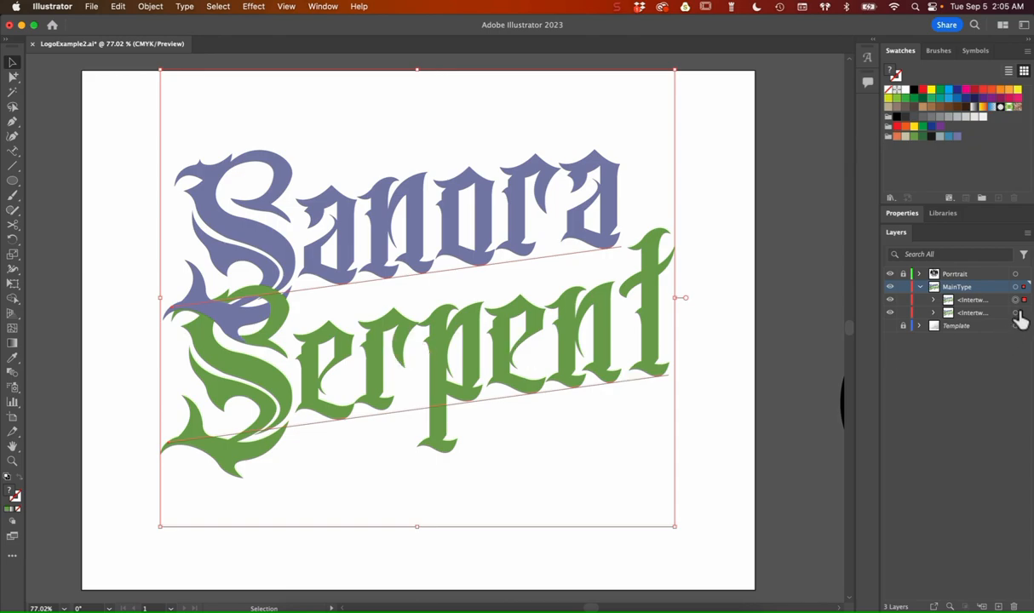
Step: Nudge the rear copy of the lettering slightly down and right, and fill it with white
{"action": "left_click", "coordinate": [993, 315]}
{"action": "key", "text": "Down"}
{"action": "key", "text": "Down"}
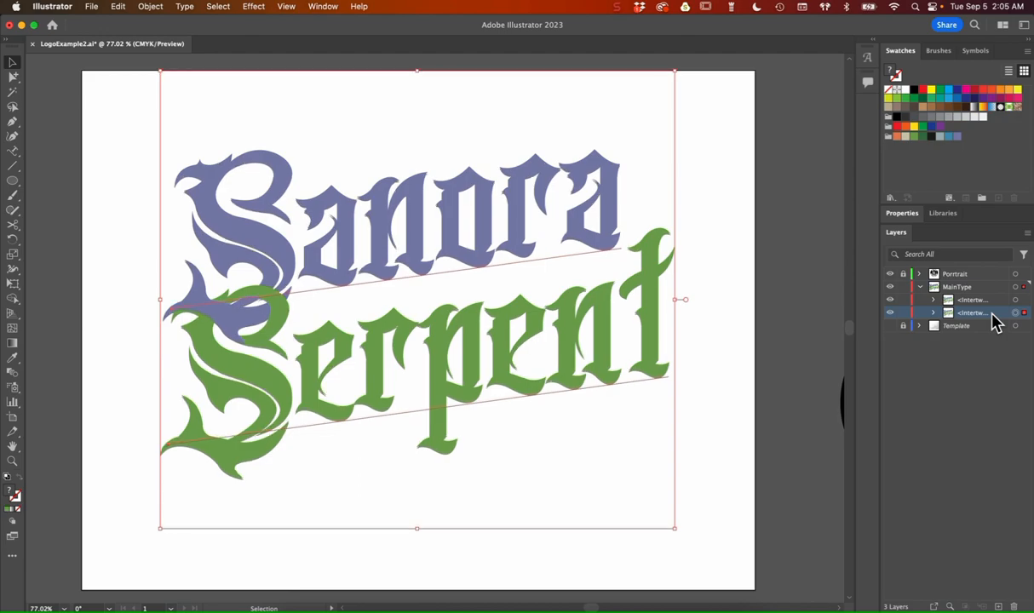
{"action": "key", "text": "Right"}
{"action": "key", "text": "Right"}
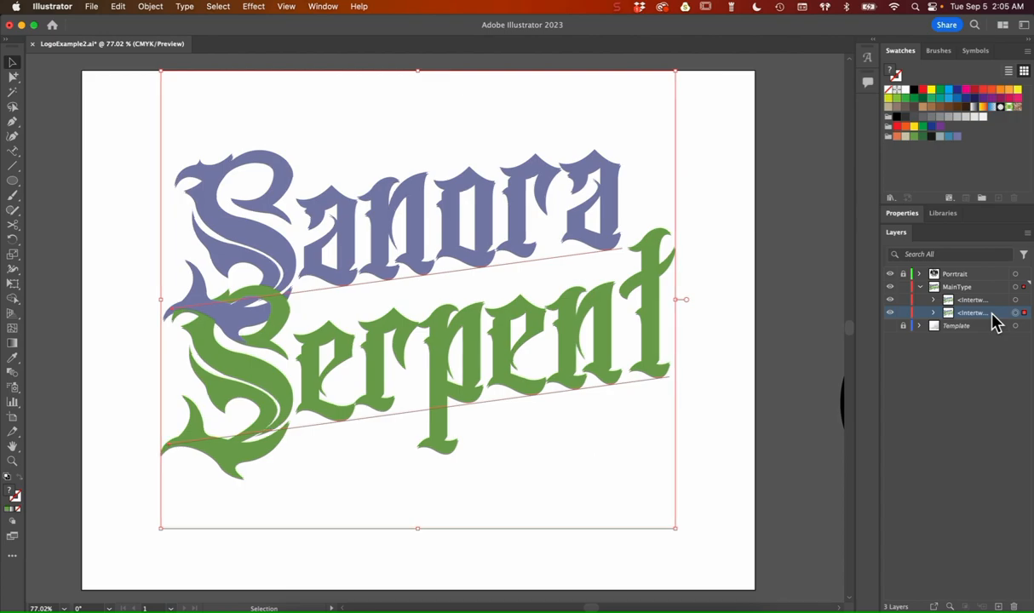
{"action": "left_click", "coordinate": [905, 94]}
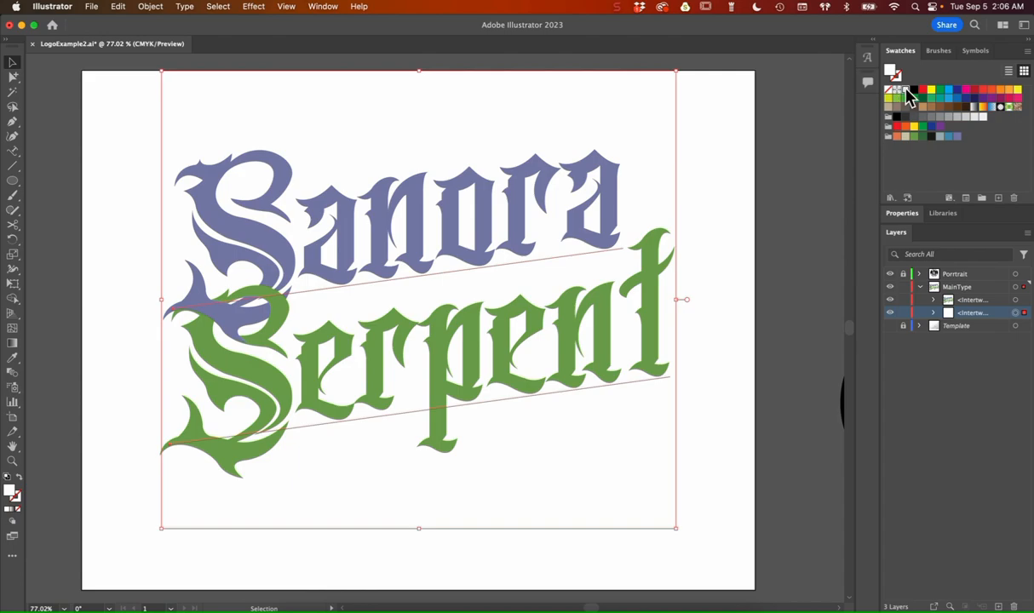
Step: Paste another copy behind the white lettering, fill it black, and nudge it slightly down and right as a thin shadow edge
{"action": "key", "text": "super+b"}
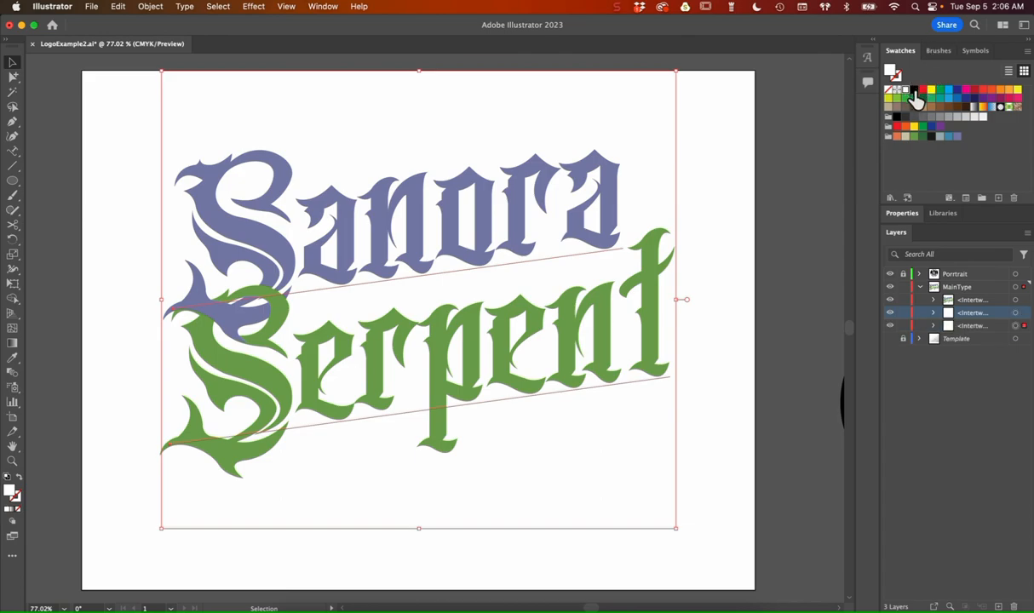
{"action": "left_click", "coordinate": [914, 94]}
{"action": "key", "text": "Down"}
{"action": "key", "text": "Down"}
{"action": "key", "text": "Down"}
{"action": "key", "text": "Right"}
{"action": "key", "text": "Right"}
{"action": "key", "text": "Right"}
{"action": "key", "text": "Right"}
{"action": "key", "text": "Down"}
{"action": "key", "text": "Right"}
{"action": "key", "text": "Up"}
{"action": "key", "text": "Up"}
{"action": "key", "text": "Up"}
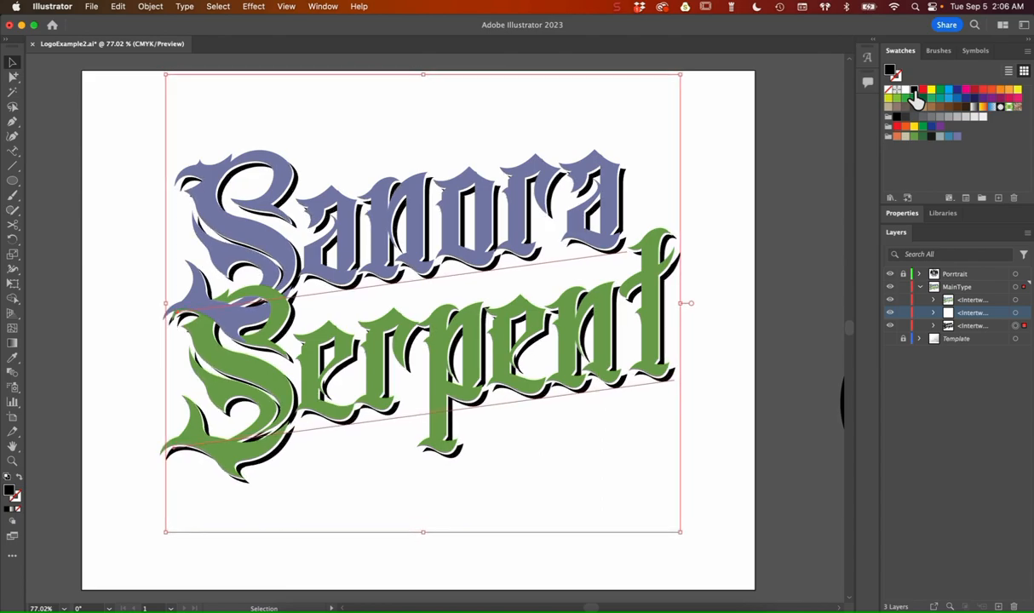
{"action": "key", "text": "Left"}
{"action": "key", "text": "Left"}
{"action": "key", "text": "Left"}
{"action": "key", "text": "Left"}
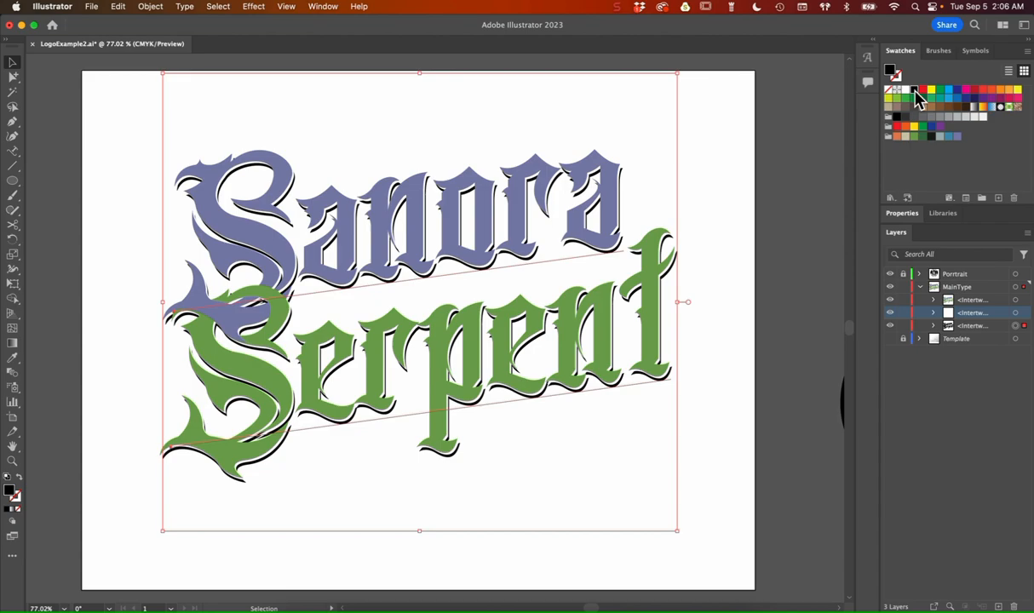
Step: Paste a second black copy at the back and nudge it farther down and right to form a deep drop shadow
{"action": "key", "text": "super+b"}
{"action": "key", "text": "Down"}
{"action": "key", "text": "Down"}
{"action": "key", "text": "Down"}
{"action": "key", "text": "Down"}
{"action": "key", "text": "Down"}
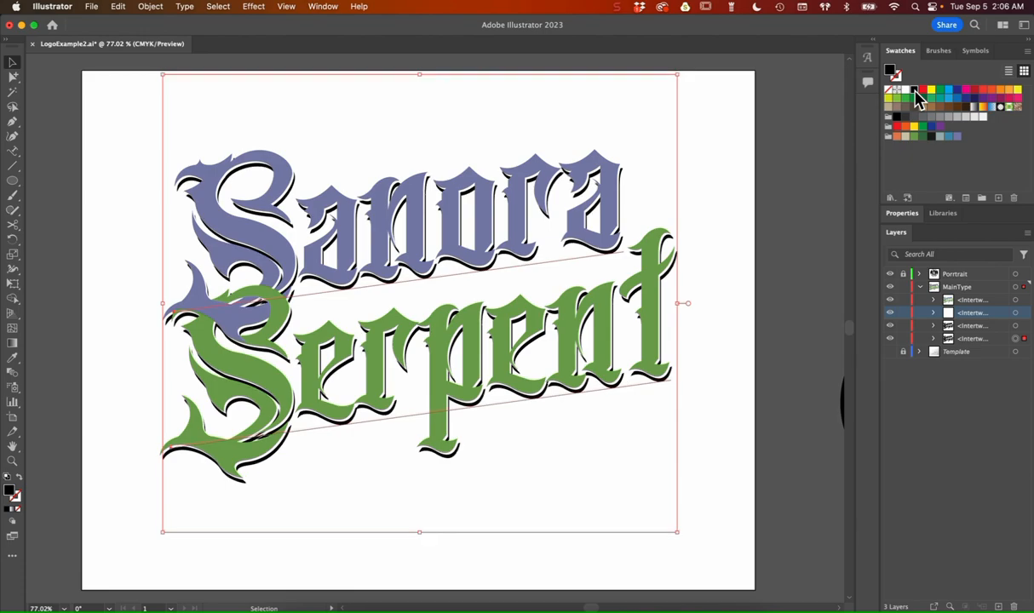
{"action": "key", "text": "Down"}
{"action": "key", "text": "Down"}
{"action": "key", "text": "Down"}
{"action": "key", "text": "Right"}
{"action": "key", "text": "Right"}
{"action": "key", "text": "Right"}
{"action": "key", "text": "Right"}
{"action": "key", "text": "Right"}
{"action": "key", "text": "Right"}
{"action": "key", "text": "Right"}
{"action": "key", "text": "Right"}
{"action": "key", "text": "Right"}
{"action": "key", "text": "Right"}
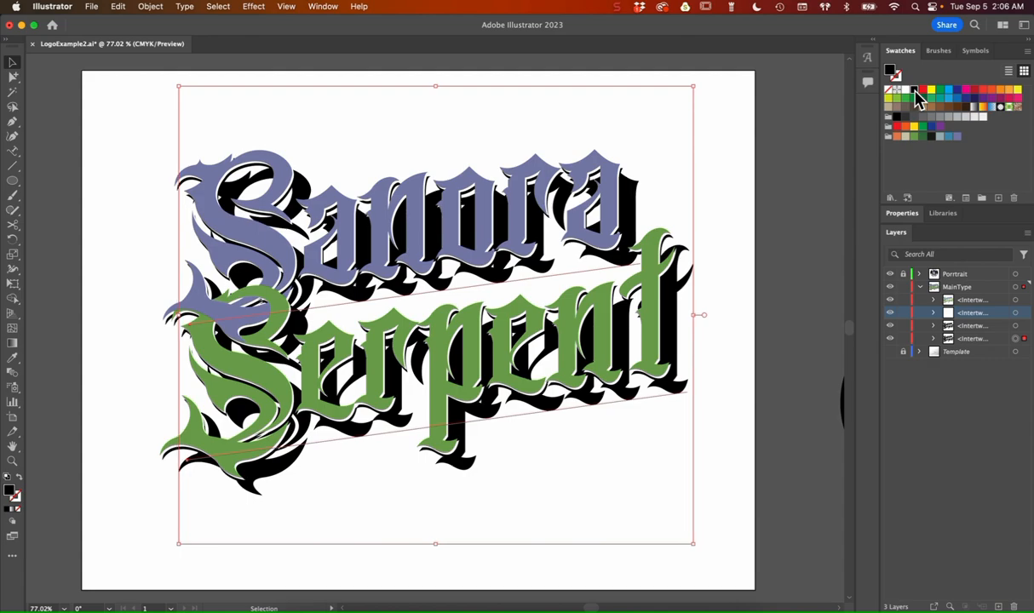
Step: Recolour the two black shadow copies with the C=74 M=64 Y=68 K=76 swatch
{"action": "left_click", "coordinate": [1006, 339], "text": "shift"}
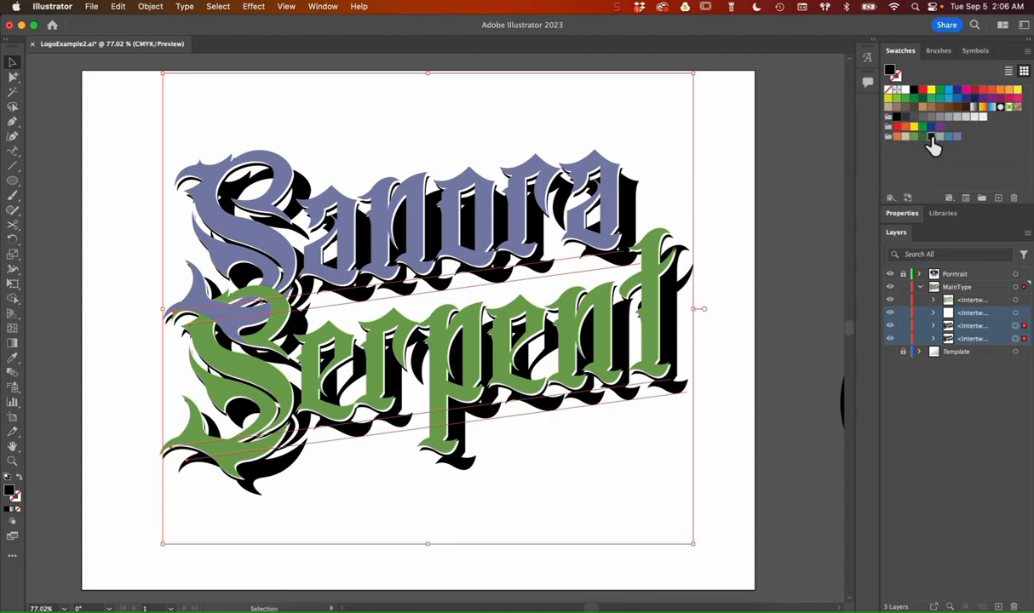
{"action": "left_click", "coordinate": [932, 138]}
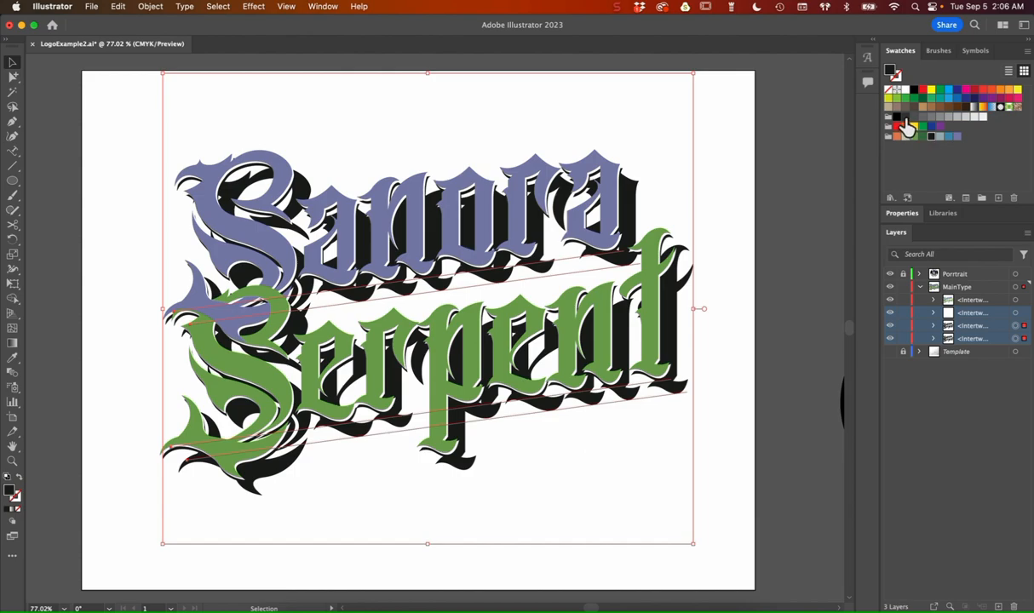
{"action": "left_click", "coordinate": [908, 126]}
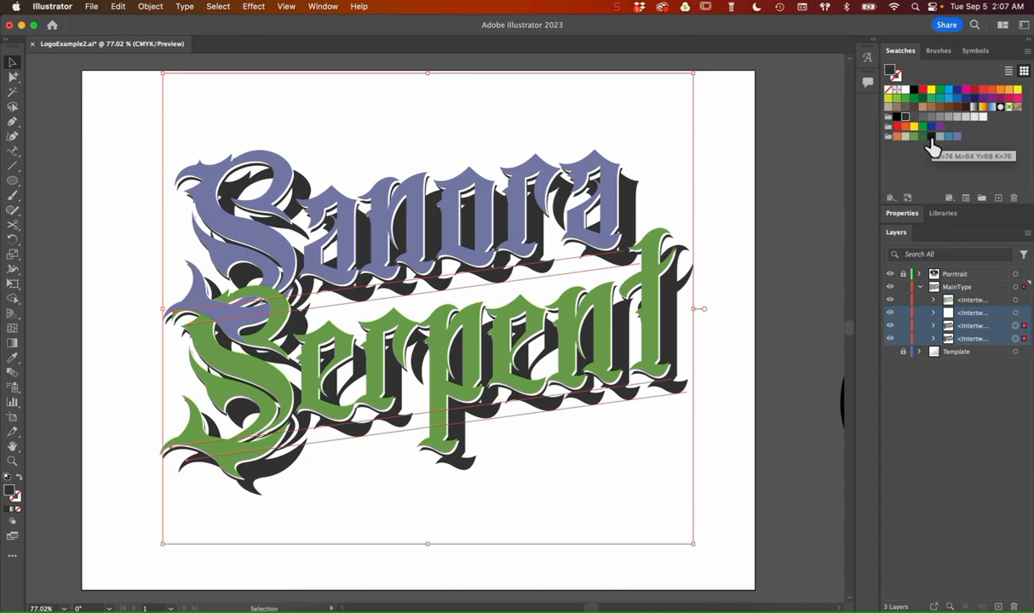
{"action": "left_click", "coordinate": [932, 138]}
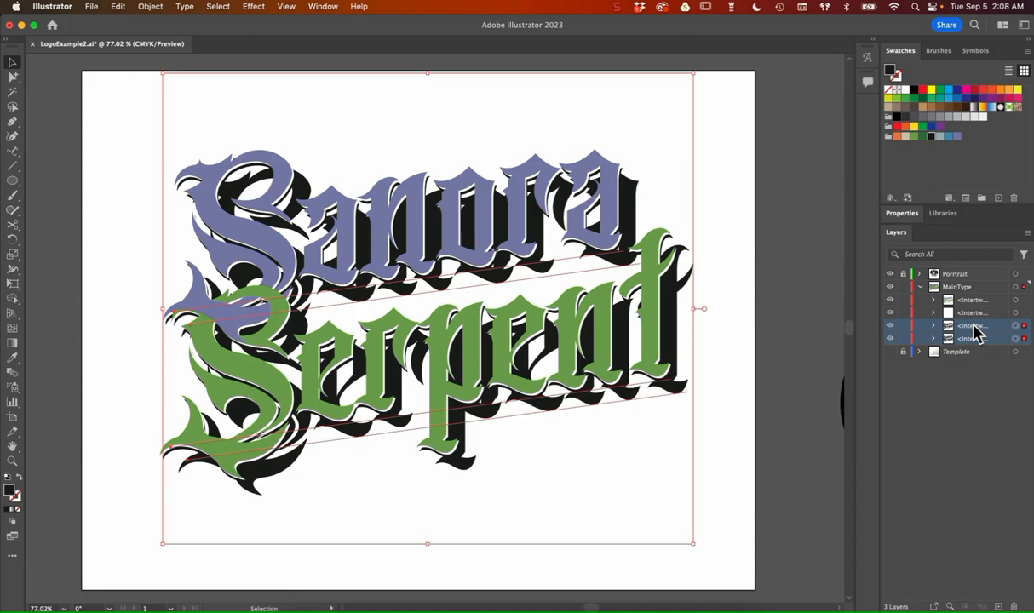
Step: Expand the two shadow copies of the lettering with Object and Fill enabled
{"action": "left_click", "coordinate": [153, 8]}
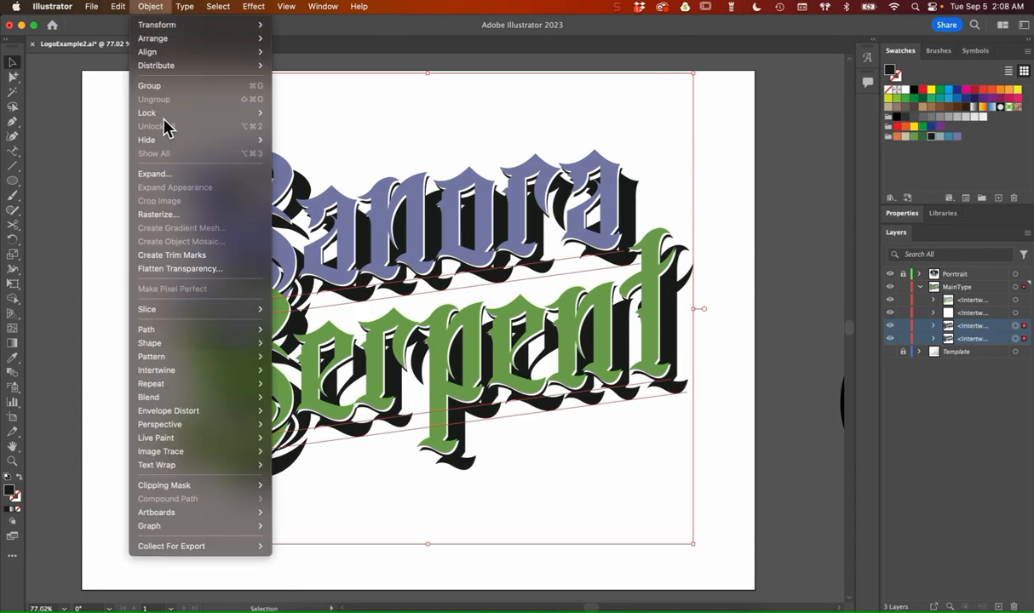
{"action": "left_click", "coordinate": [204, 176]}
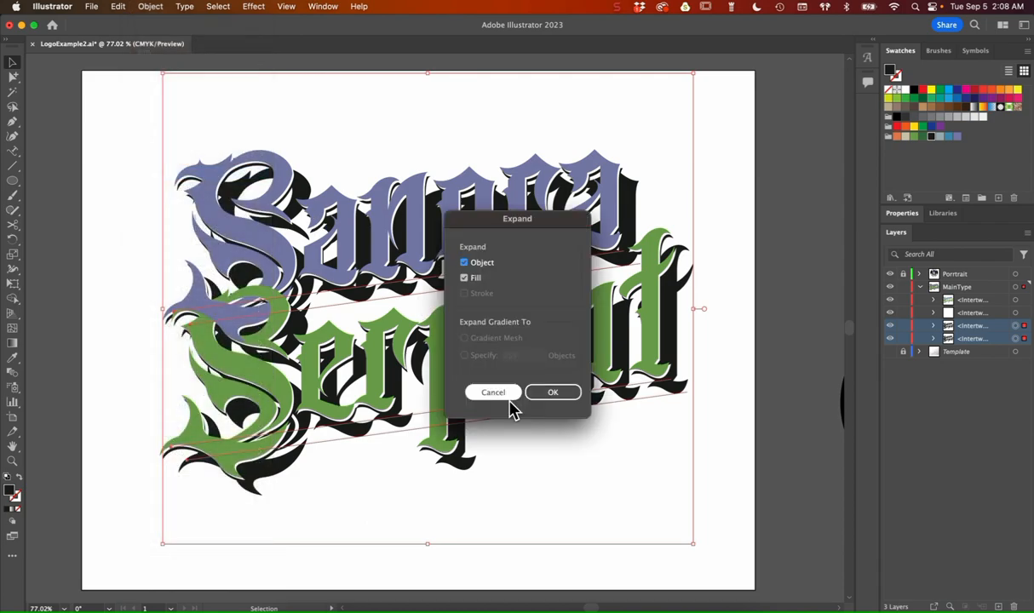
{"action": "left_click_drag", "start_coordinate": [543, 224], "coordinate": [777, 85]}
{"action": "left_click", "coordinate": [788, 259]}
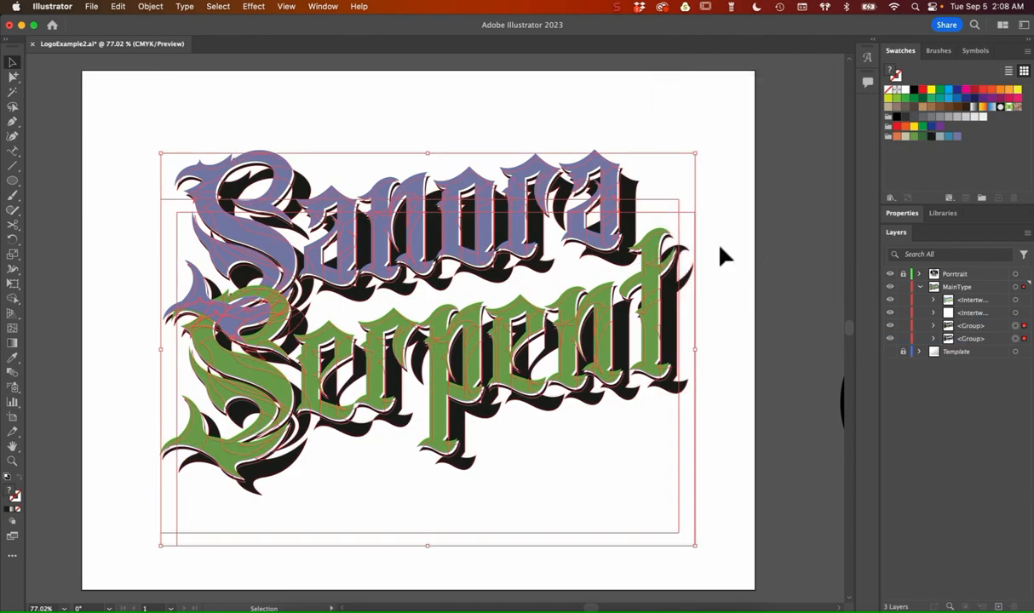
Step: Make a blend between the two dark shadow copies of the lettering
{"action": "left_click", "coordinate": [151, 6]}
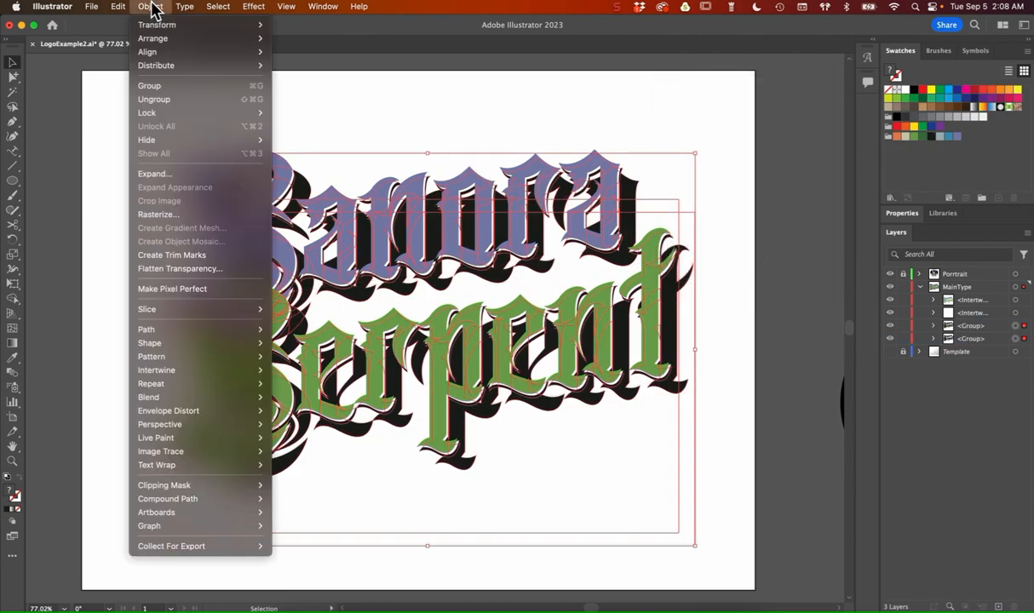
{"action": "mouse_move", "coordinate": [203, 398]}
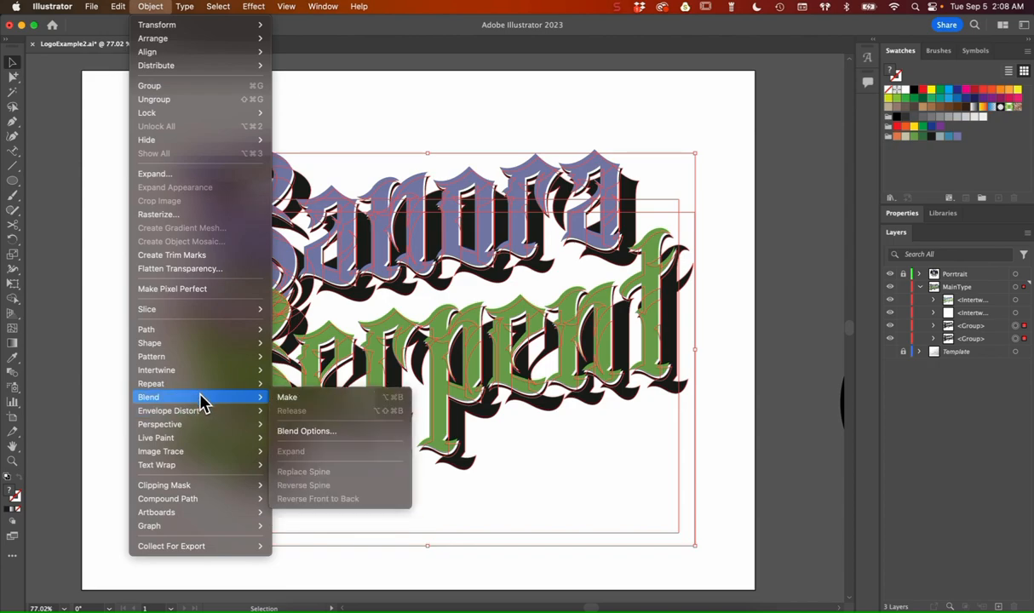
{"action": "left_click", "coordinate": [290, 398]}
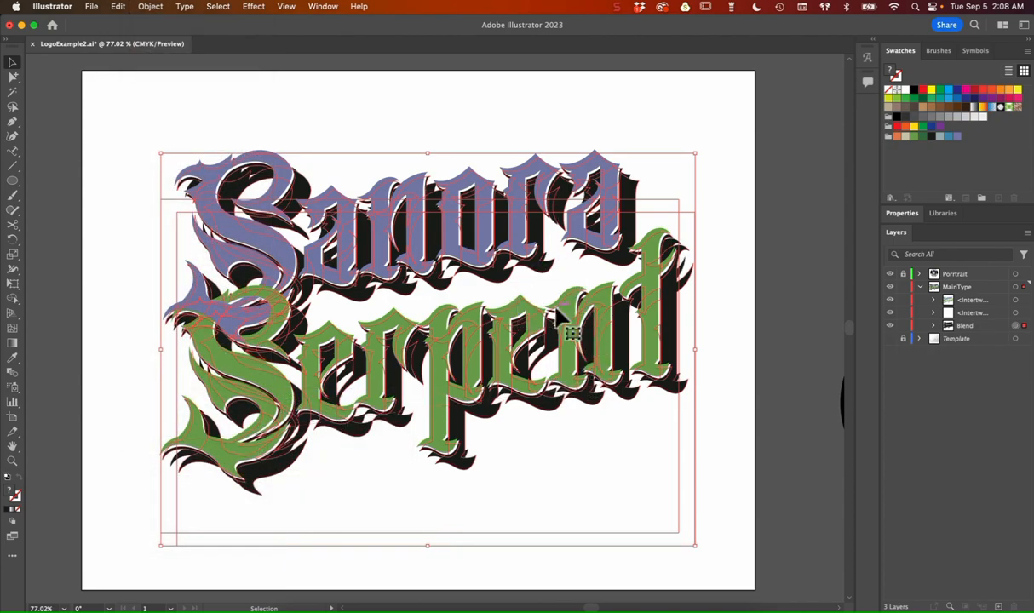
Step: Switch the shadow blend's spacing from Smooth Color to Specified Steps, previewing it with 12 steps
{"action": "left_click", "coordinate": [153, 8]}
{"action": "mouse_move", "coordinate": [179, 399]}
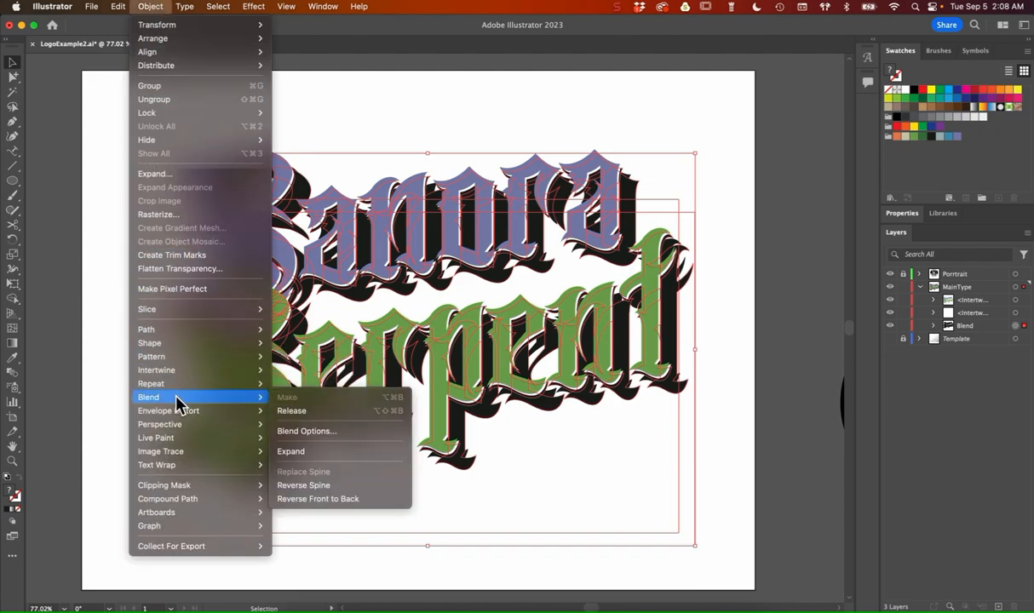
{"action": "left_click", "coordinate": [334, 432]}
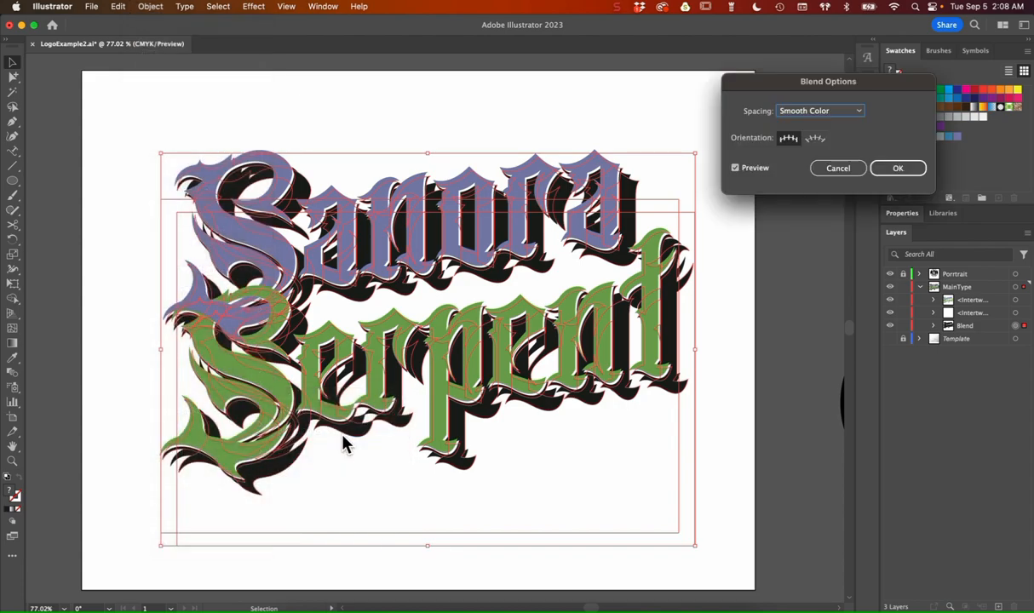
{"action": "left_click_drag", "start_coordinate": [850, 83], "coordinate": [765, 38]}
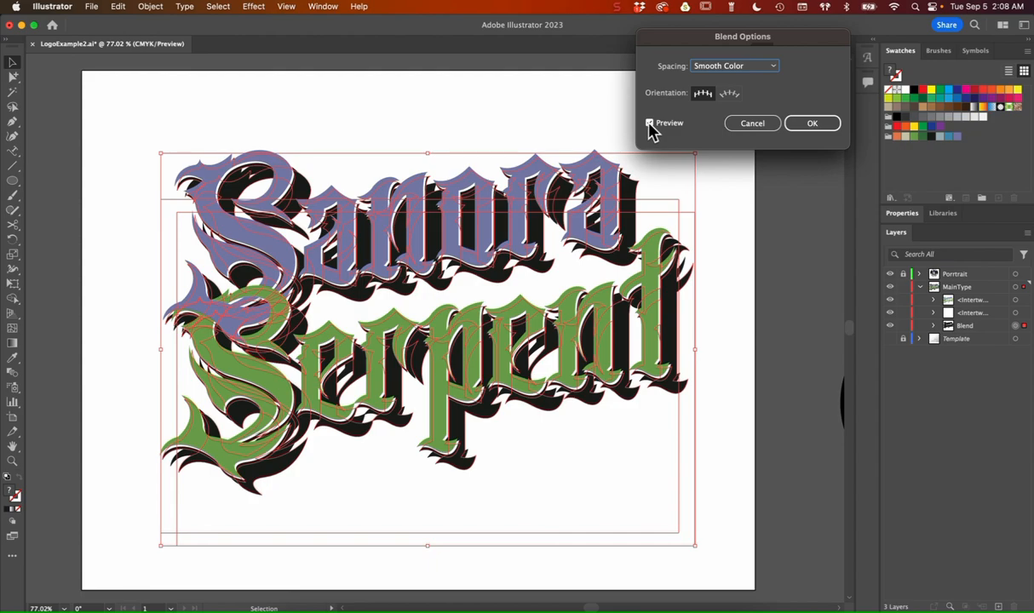
{"action": "left_click", "coordinate": [739, 68]}
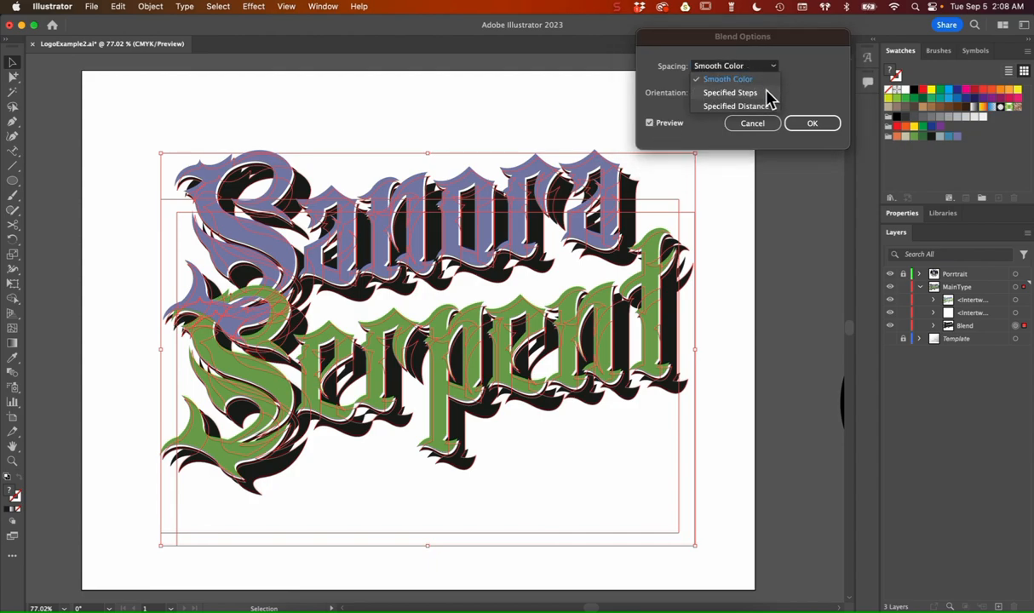
{"action": "left_click", "coordinate": [765, 93]}
{"action": "left_click", "coordinate": [789, 66]}
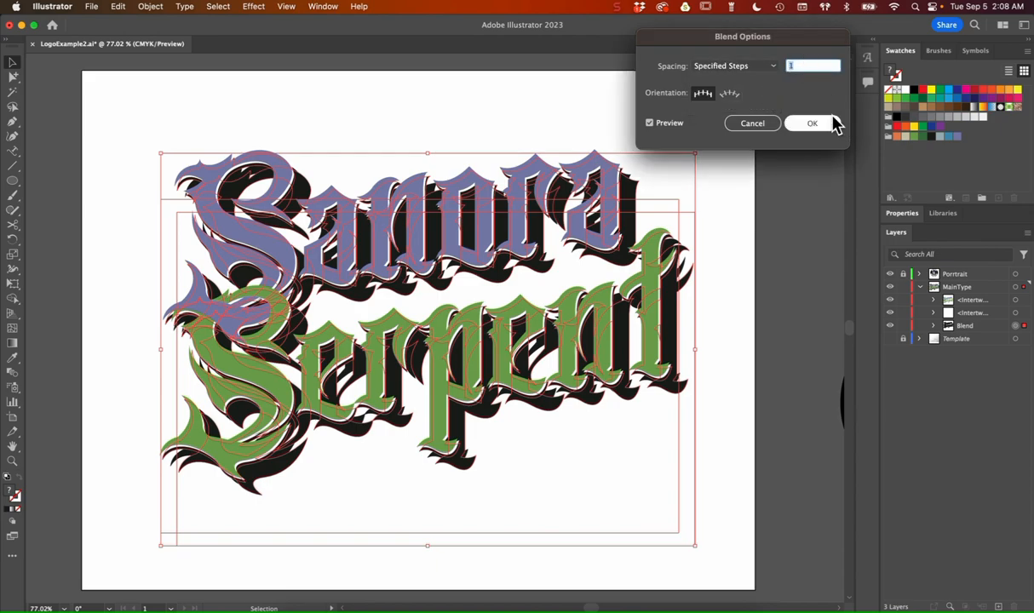
{"action": "key", "text": "Up"}
{"action": "key", "text": "Up"}
{"action": "key", "text": "Up"}
{"action": "key", "text": "Up"}
{"action": "key", "text": "Up"}
{"action": "key", "text": "Up"}
{"action": "key", "text": "Up"}
{"action": "key", "text": "Up"}
{"action": "key", "text": "Up"}
{"action": "key", "text": "Up"}
{"action": "key", "text": "Up"}
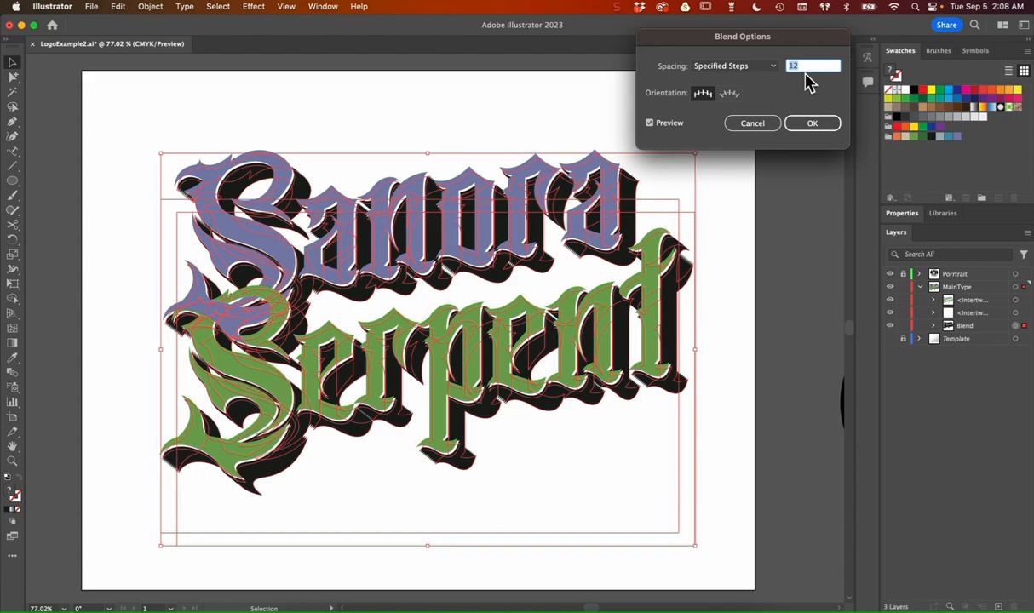
Step: Try fewer steps in the shadow blend, lowering the count to 6 and raising it to 7
{"action": "key", "text": "Down"}
{"action": "key", "text": "Down"}
{"action": "key", "text": "Down"}
{"action": "key", "text": "Down"}
{"action": "key", "text": "Down"}
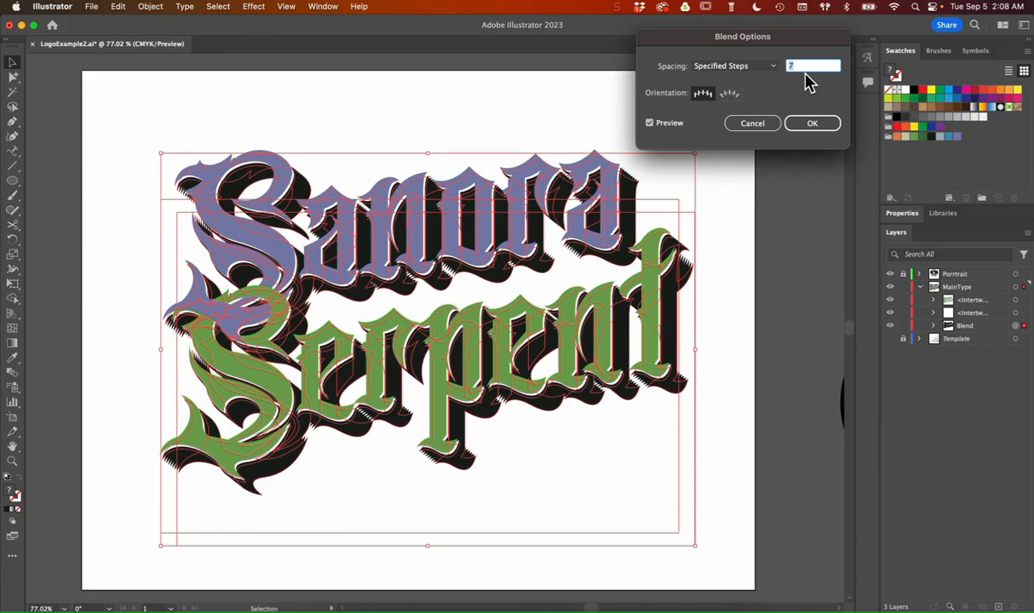
{"action": "key", "text": "Down"}
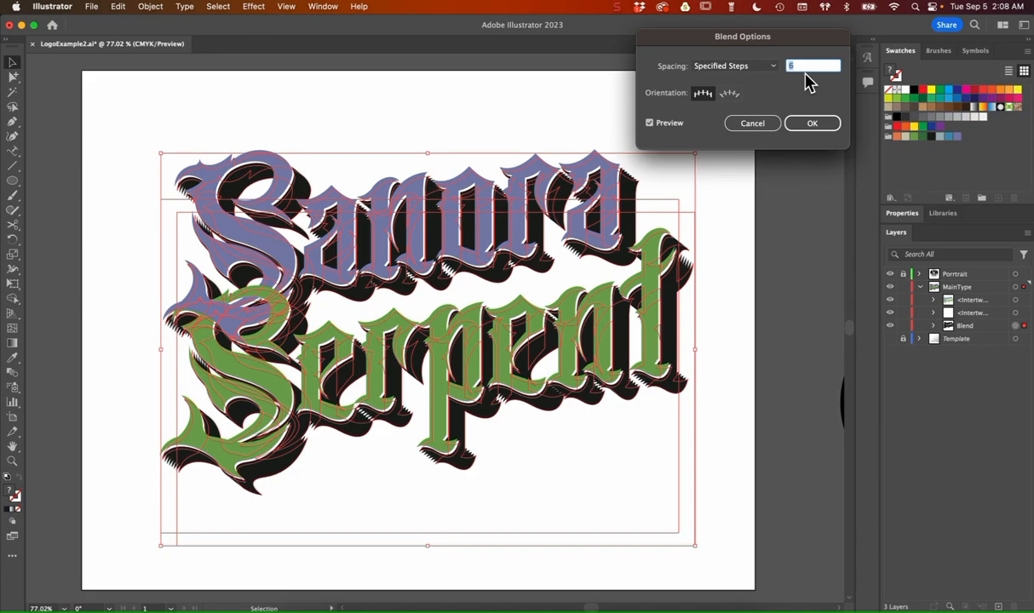
{"action": "key", "text": "Up"}
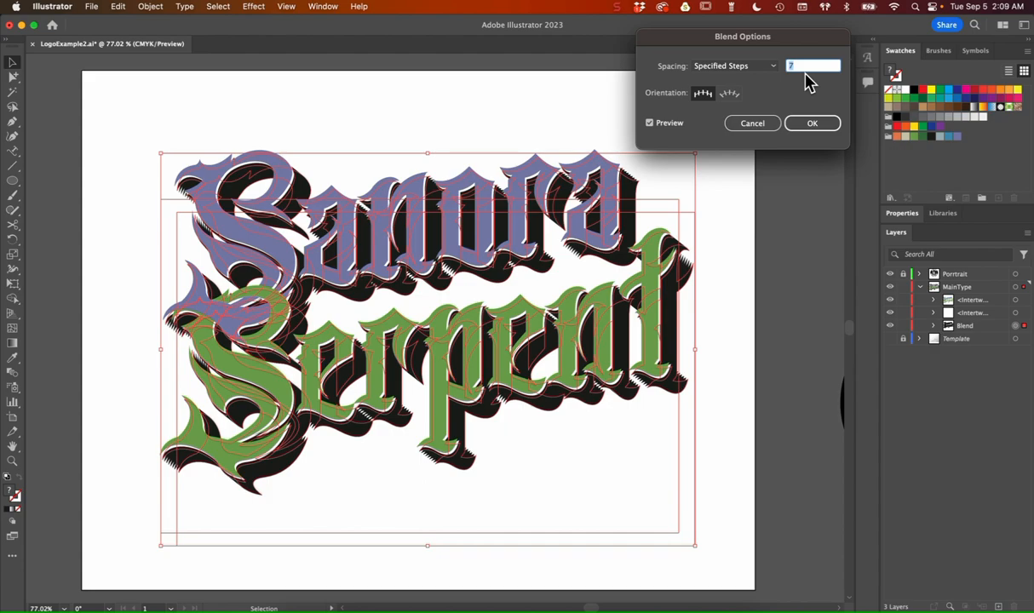
Step: Raise the shadow blend's specified steps beyond 65 for smooth edges and apply the blend options
{"action": "key", "text": "Up"}
{"action": "key", "text": "Up"}
{"action": "key", "text": "Up"}
{"action": "key", "text": "Up"}
{"action": "key", "text": "Up"}
{"action": "key", "text": "Up"}
{"action": "key", "text": "Up"}
{"action": "key", "text": "Up"}
{"action": "key", "text": "Up"}
{"action": "key", "text": "Up"}
{"action": "key", "text": "Up"}
{"action": "key", "text": "Up"}
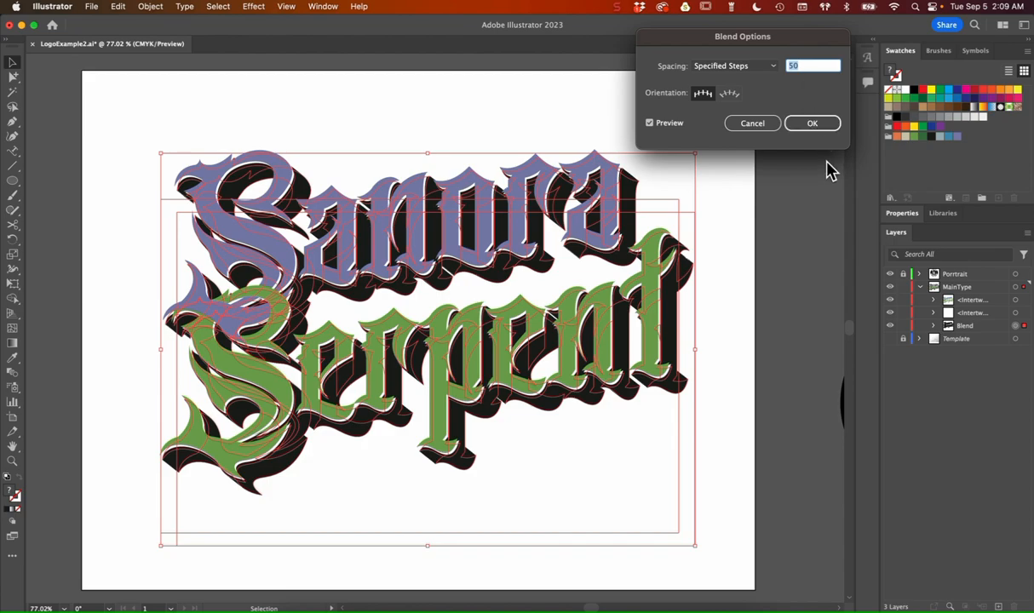
{"action": "left_click", "coordinate": [823, 128]}
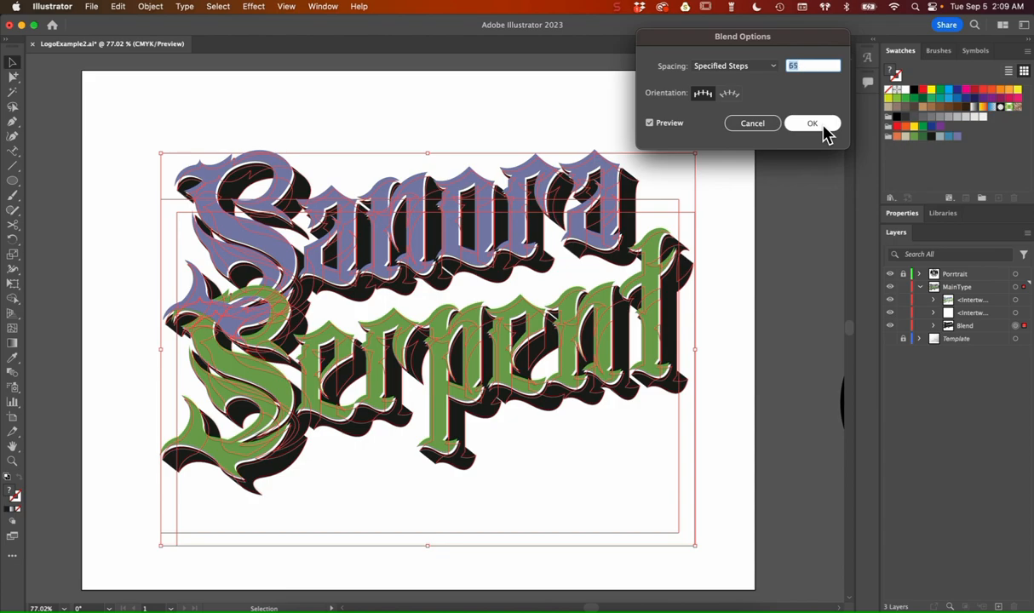
{"action": "key", "text": "Up"}
{"action": "key", "text": "Up"}
{"action": "key", "text": "Up"}
{"action": "key", "text": "Up"}
{"action": "key", "text": "Up"}
{"action": "left_click", "coordinate": [823, 126]}
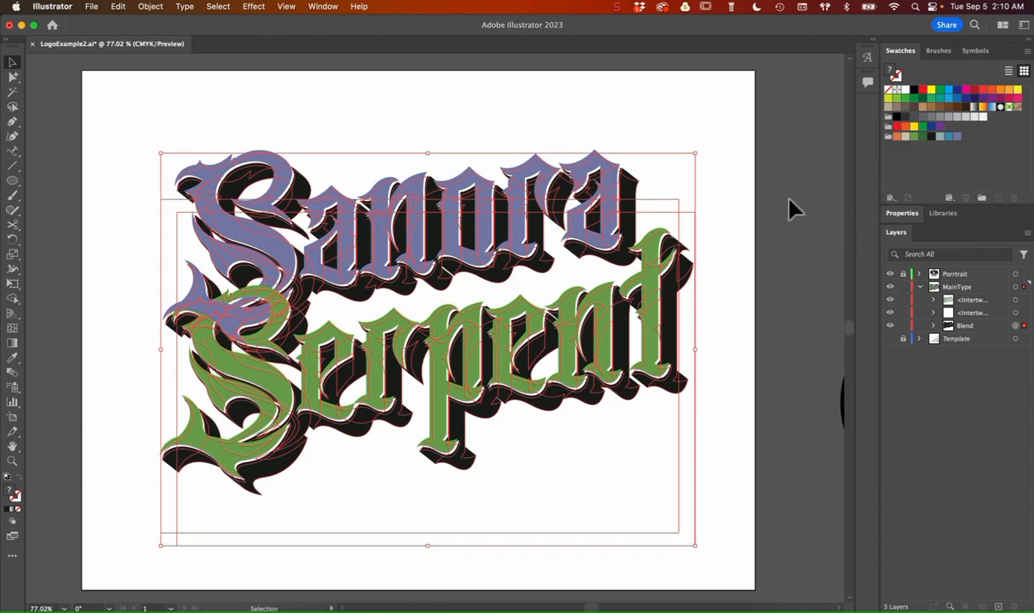
Step: Expand the shadow blend with Object and Fill enabled
{"action": "left_click", "coordinate": [153, 7]}
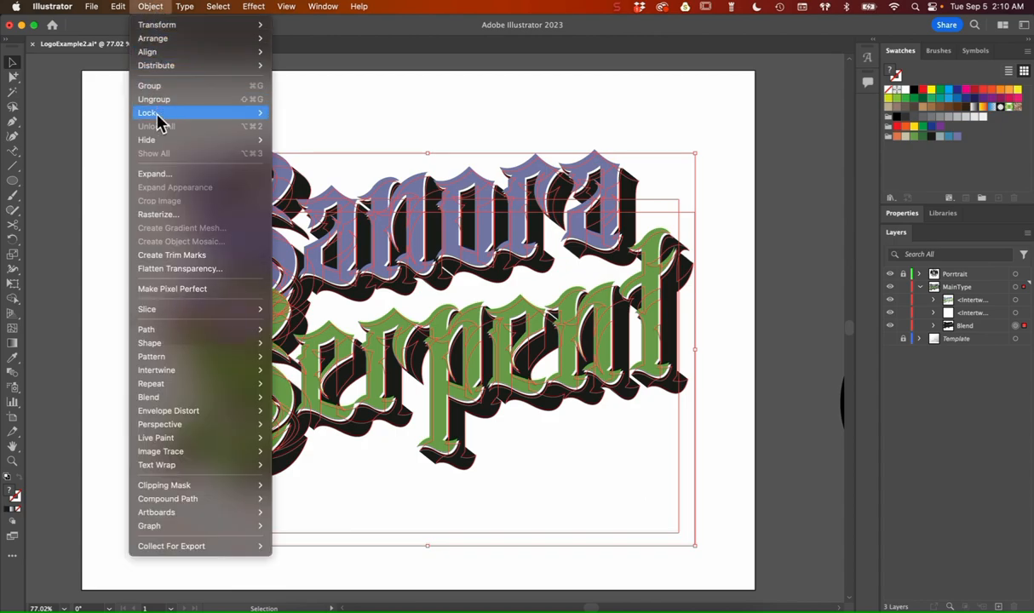
{"action": "left_click", "coordinate": [164, 175]}
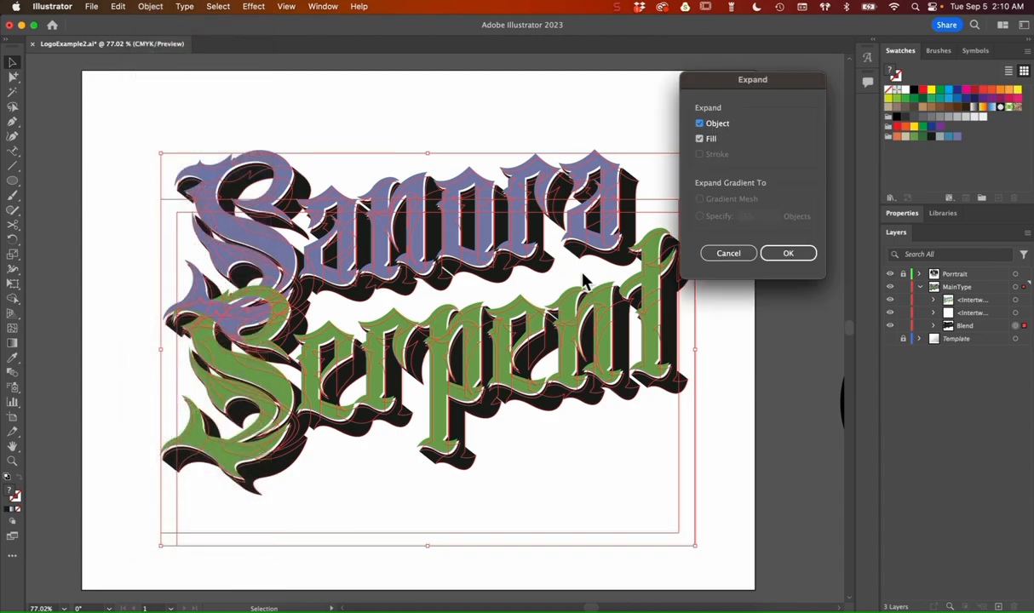
{"action": "left_click", "coordinate": [789, 254]}
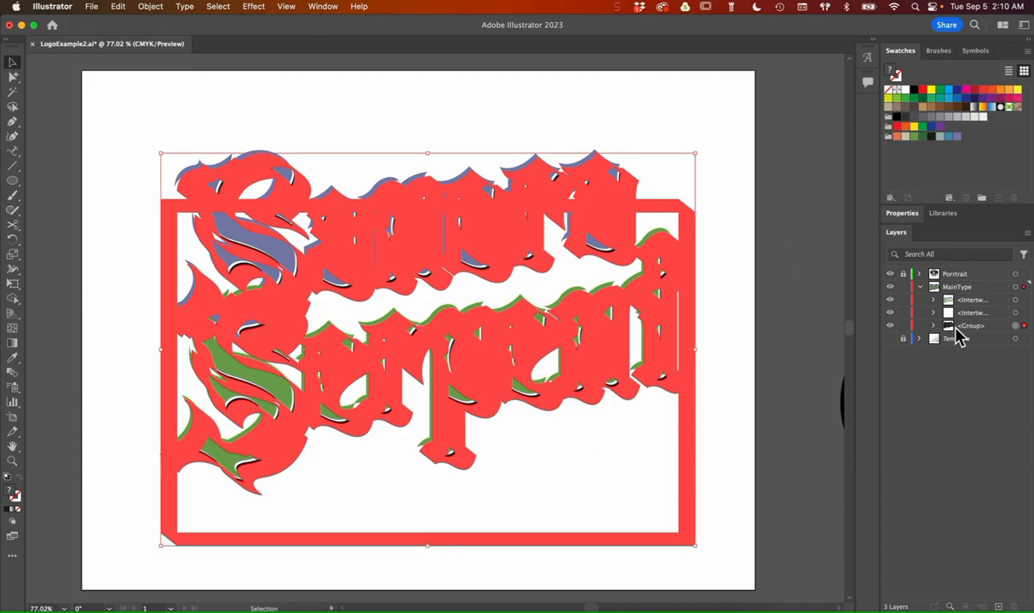
Step: Combine the expanded shadow shapes with the Merge pathfinder and deselect the artwork
{"action": "left_click", "coordinate": [907, 214]}
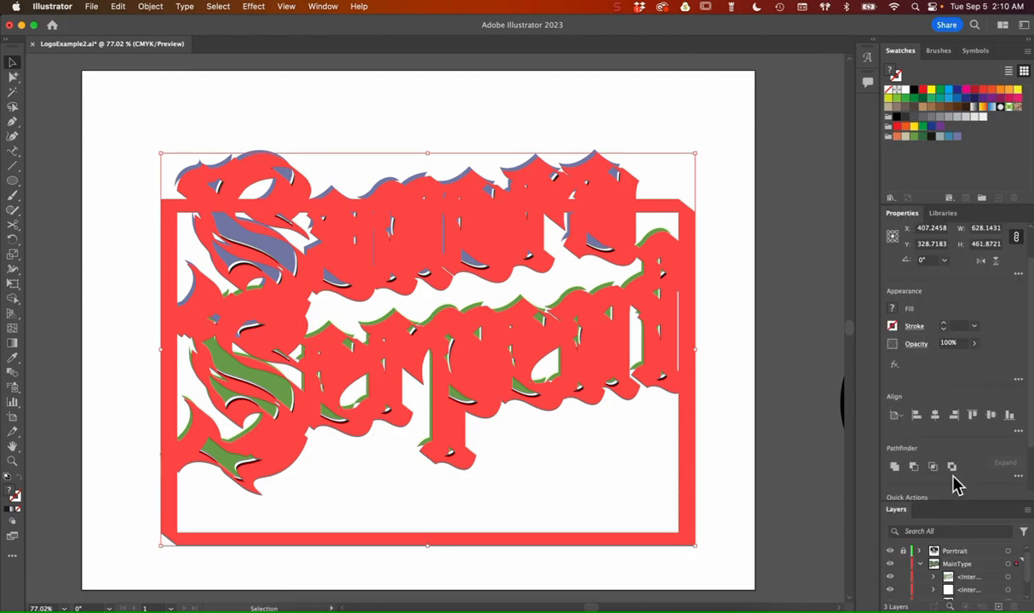
{"action": "scroll", "coordinate": [1030, 318], "scroll_direction": "down", "scroll_amount": 3}
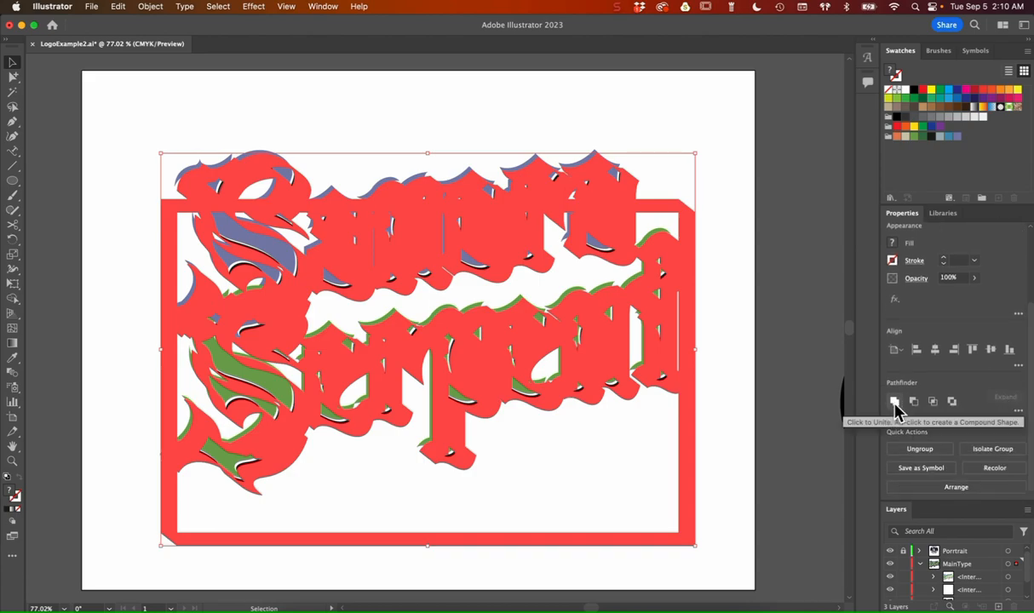
{"action": "left_click", "coordinate": [1018, 411]}
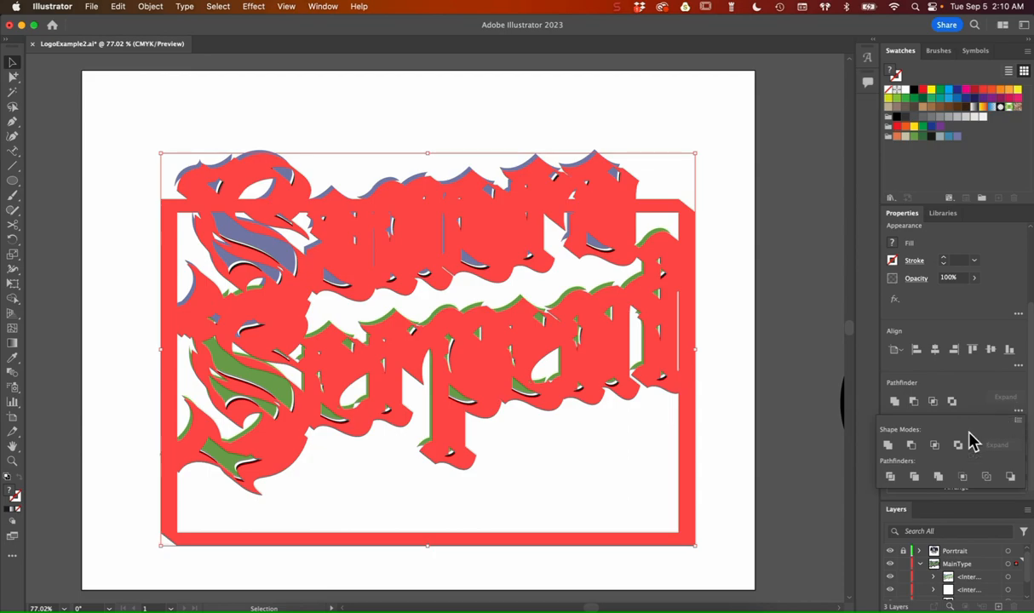
{"action": "left_click", "coordinate": [938, 480]}
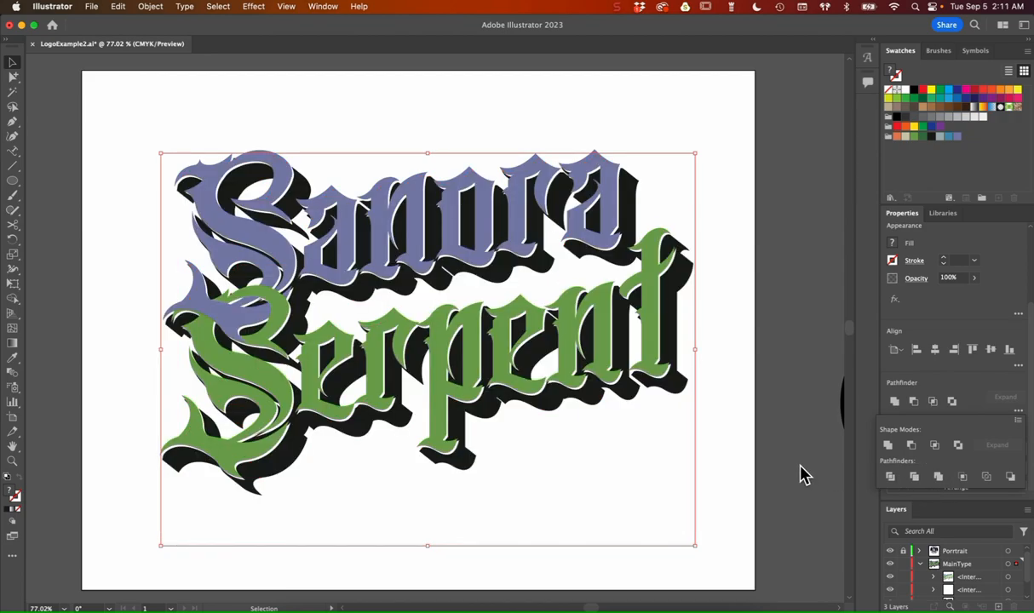
{"action": "left_click", "coordinate": [901, 214]}
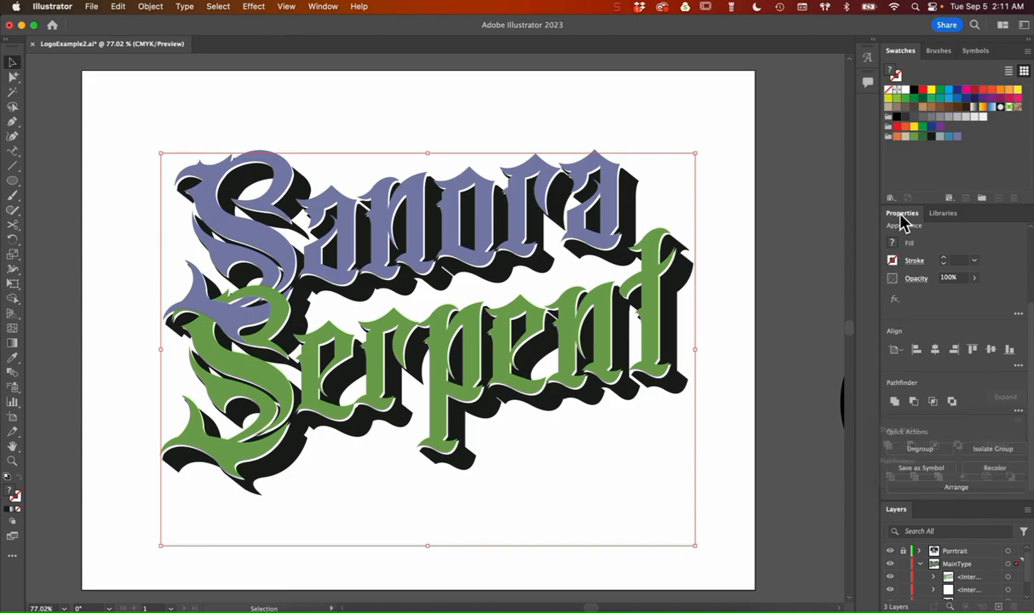
{"action": "key", "text": "super+shift+a"}
Step: Examine the paths inside the merged shadow group in the MainType layer
{"action": "double_click", "coordinate": [900, 214]}
{"action": "left_click", "coordinate": [933, 328]}
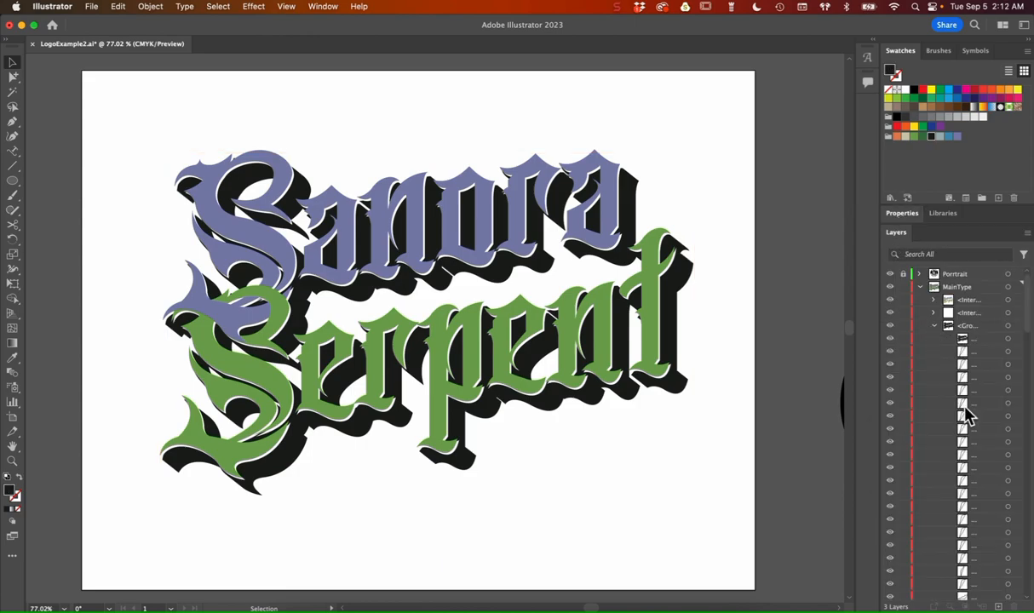
{"action": "scroll", "coordinate": [968, 414], "scroll_direction": "down", "scroll_amount": 10}
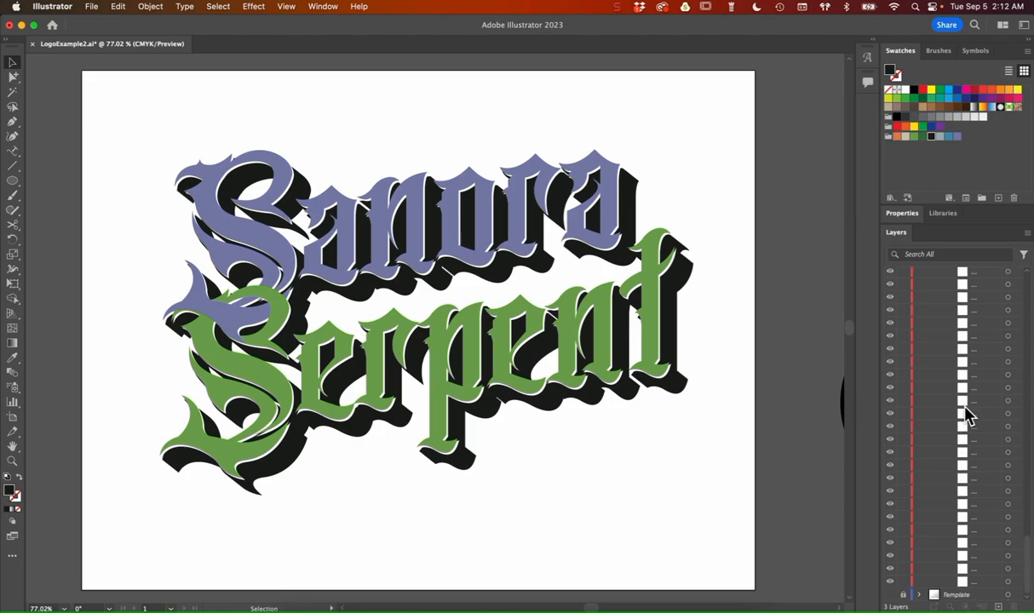
{"action": "scroll", "coordinate": [969, 415], "scroll_direction": "up", "scroll_amount": 2}
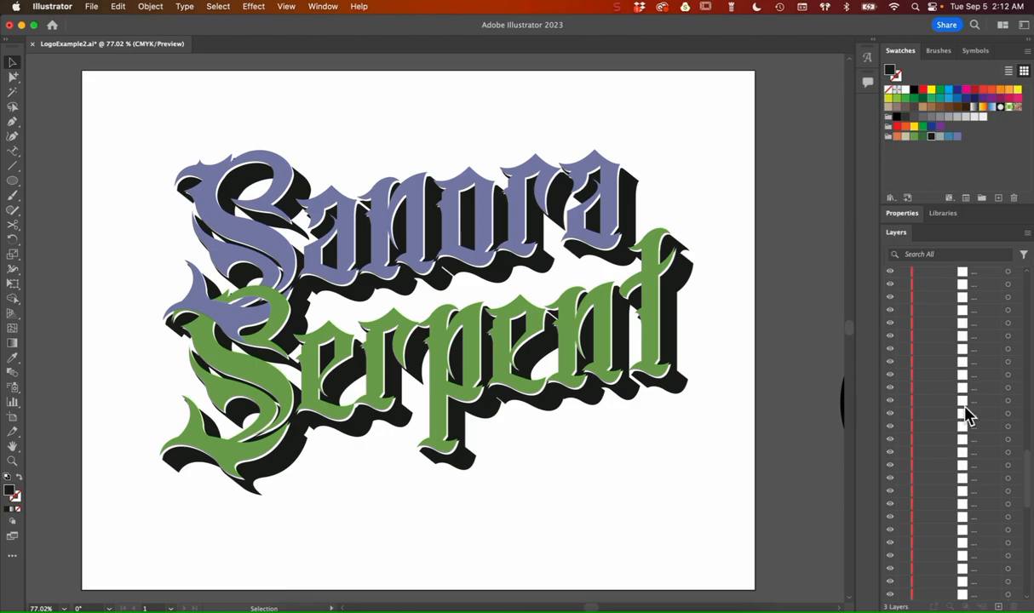
{"action": "scroll", "coordinate": [969, 415], "scroll_direction": "up", "scroll_amount": 10}
{"action": "left_click", "coordinate": [934, 327]}
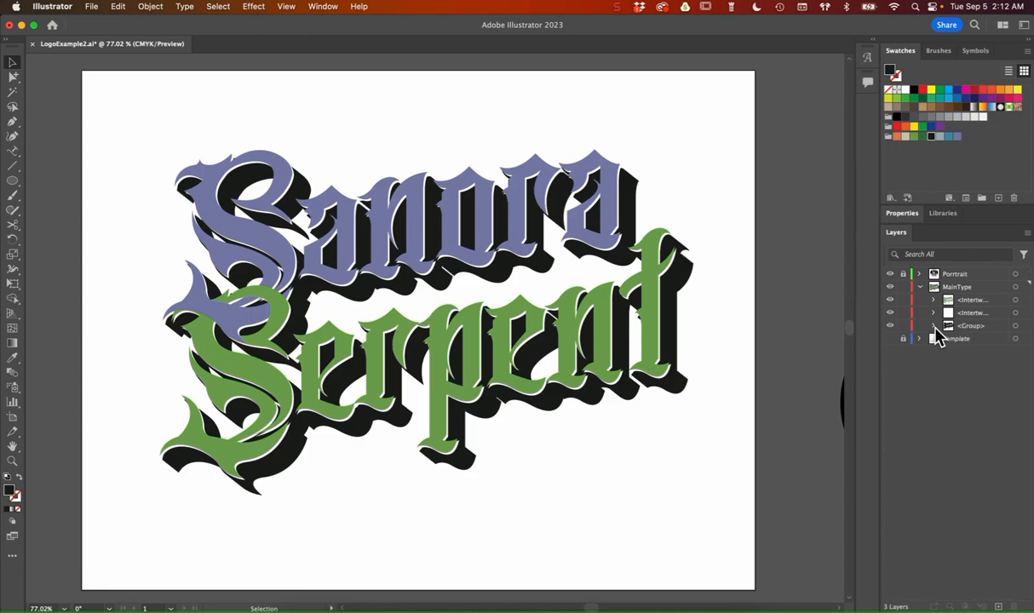
Step: Nudge the white copy of the lettering slightly to the right to thicken the white edge over the shadow
{"action": "left_click", "coordinate": [1004, 313]}
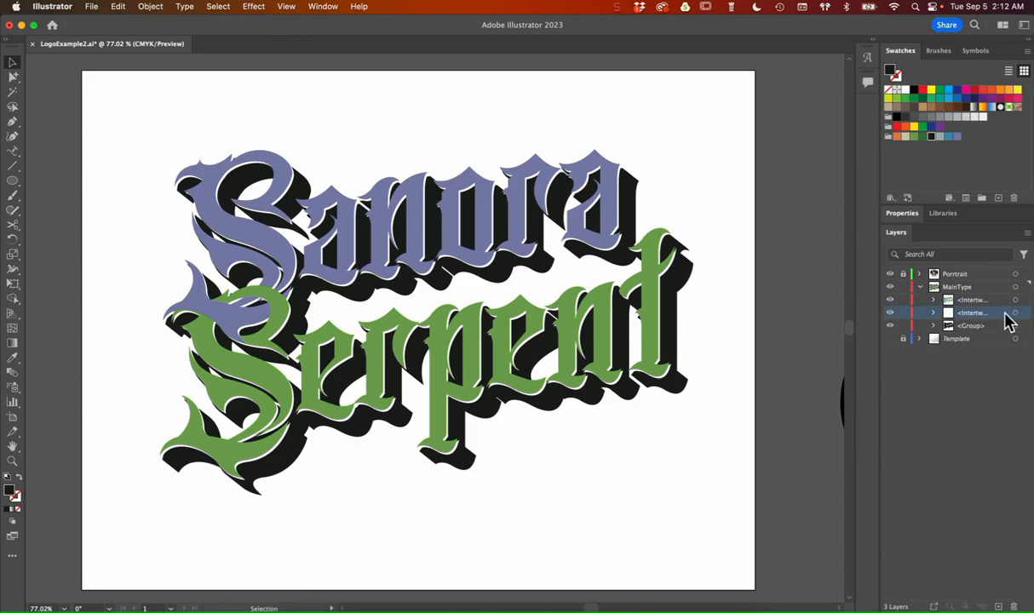
{"action": "left_click", "coordinate": [1015, 314]}
{"action": "key", "text": "Right"}
{"action": "key", "text": "Right"}
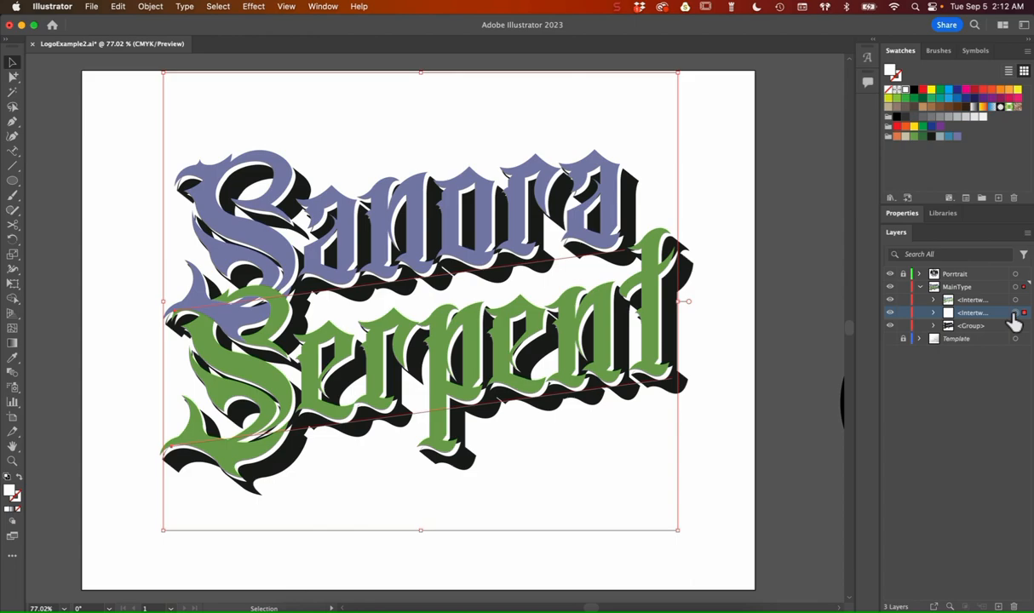
Step: Examine the white edge and dark shadow up close along the Serpent lettering, ending with the whole artboard in view and nothing selected
{"action": "key", "text": "super+equal"}
{"action": "key", "text": "super+equal"}
{"action": "key", "text": "super+equal"}
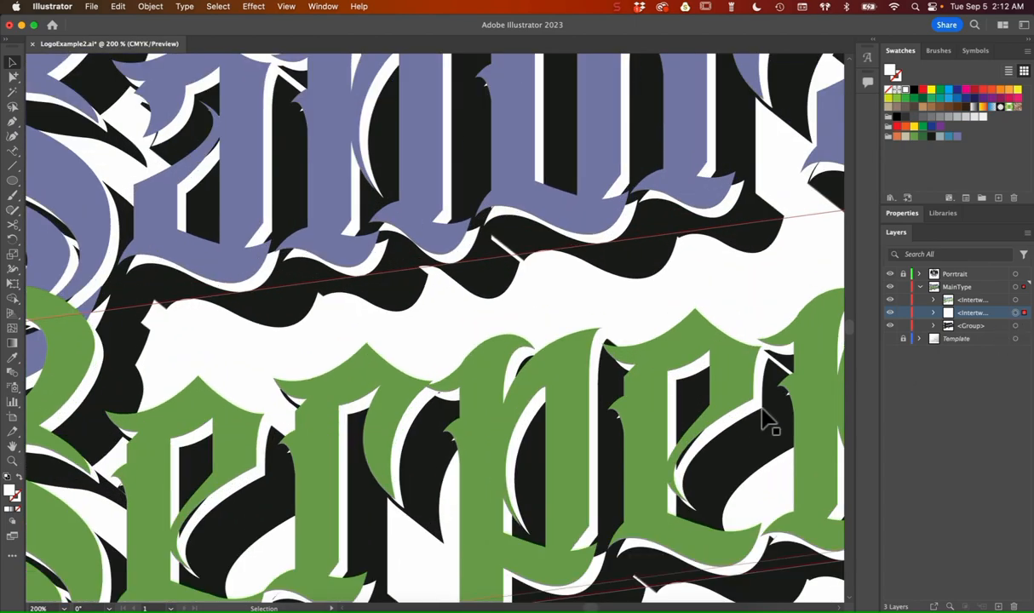
{"action": "scroll", "coordinate": [700, 454], "scroll_direction": "down", "scroll_amount": 5}
{"action": "scroll", "coordinate": [699, 454], "scroll_direction": "left", "scroll_amount": 3}
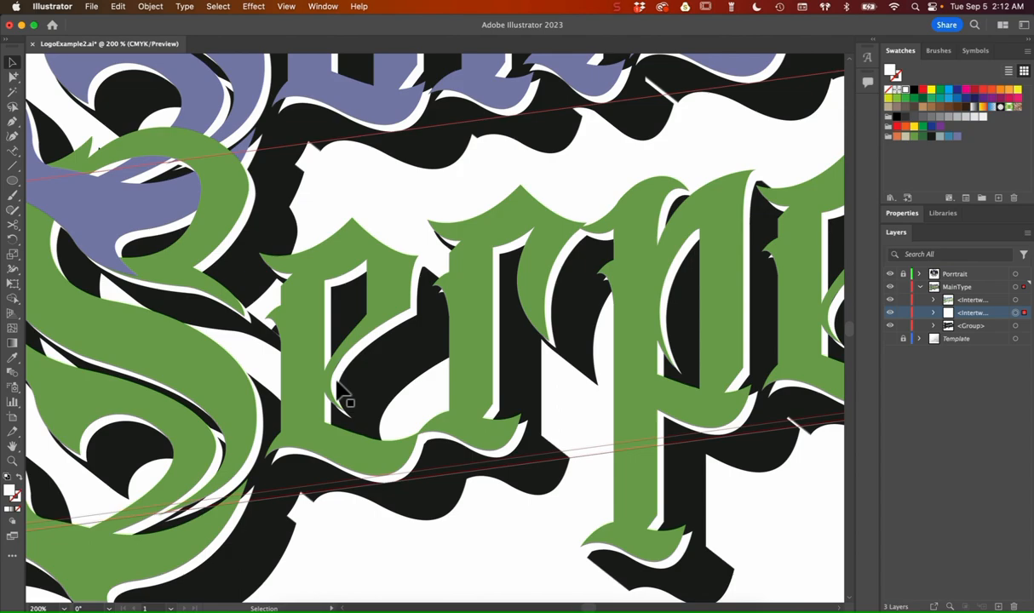
{"action": "scroll", "coordinate": [337, 445], "scroll_direction": "down", "scroll_amount": 3}
{"action": "scroll", "coordinate": [337, 445], "scroll_direction": "left", "scroll_amount": 3}
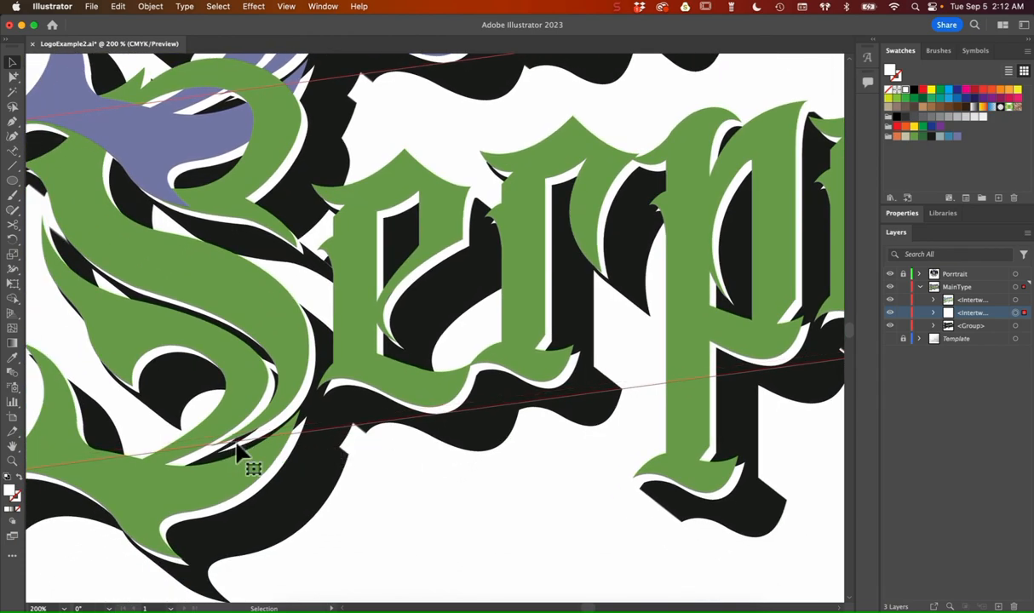
{"action": "scroll", "coordinate": [354, 537], "scroll_direction": "up", "scroll_amount": 2}
{"action": "scroll", "coordinate": [354, 538], "scroll_direction": "right", "scroll_amount": 1}
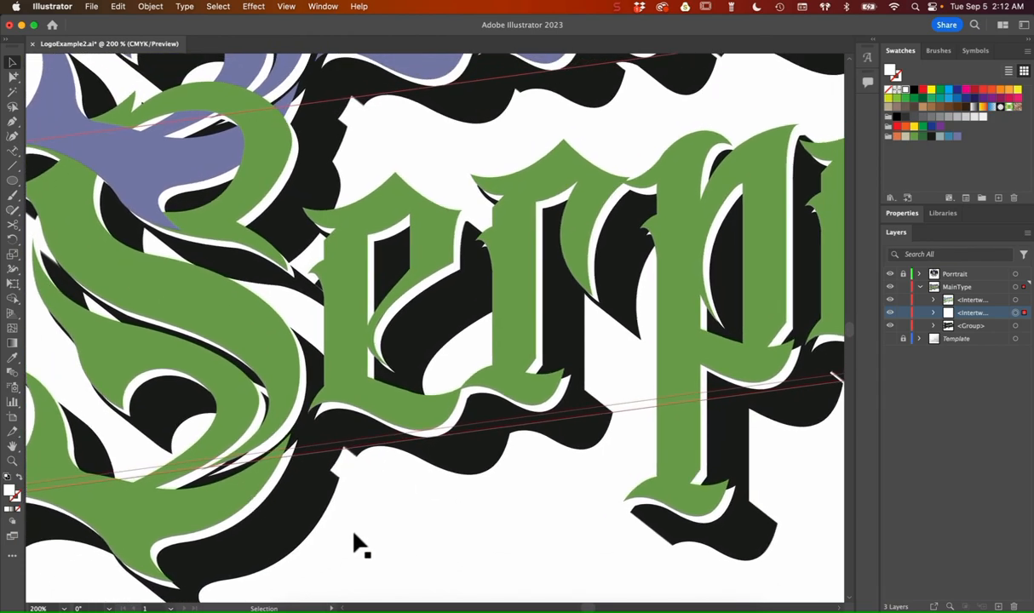
{"action": "key", "text": "super+0"}
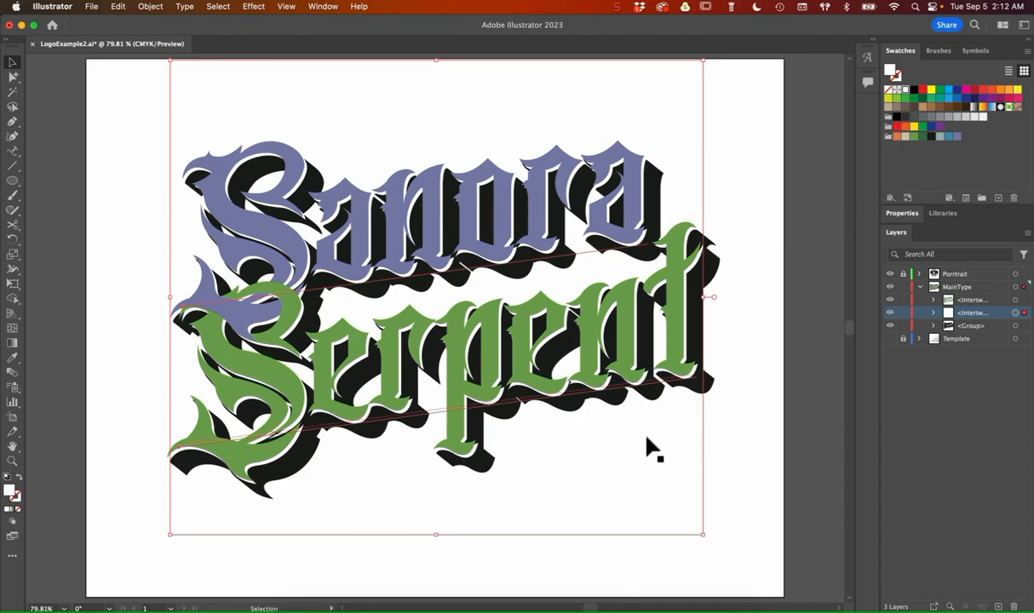
{"action": "left_click", "coordinate": [734, 443]}
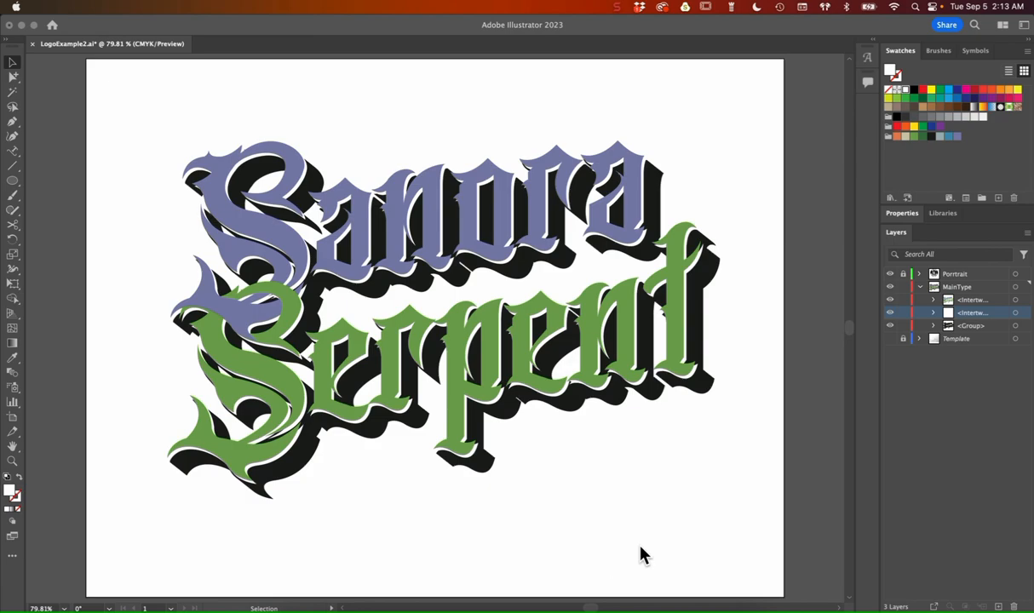
Step: Show the Template layer's pencil sketch and briefly hide the MainType layer to compare the lettering with the original layout
{"action": "left_click", "coordinate": [894, 344]}
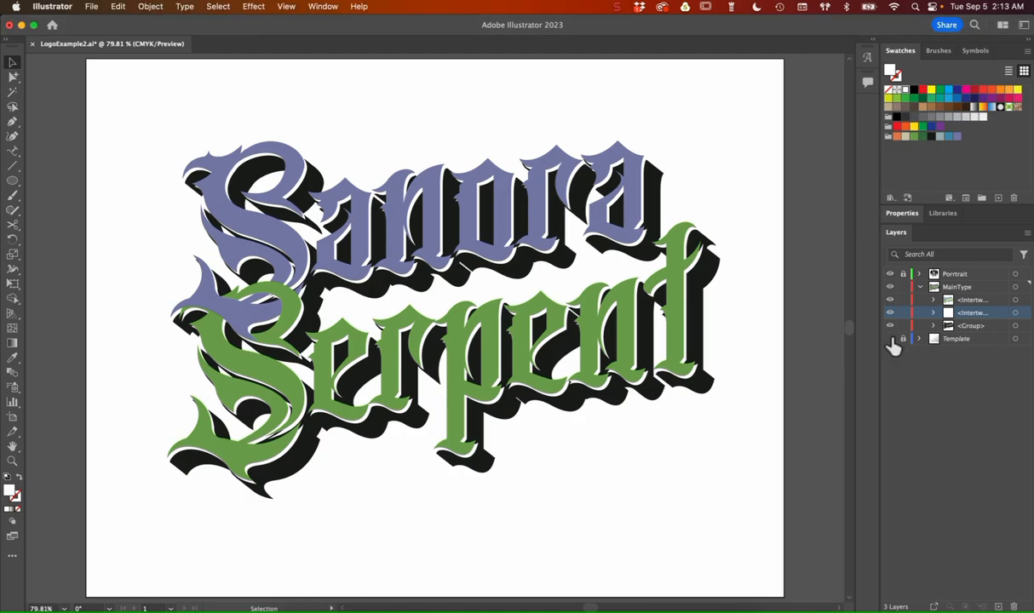
{"action": "left_click", "coordinate": [891, 340]}
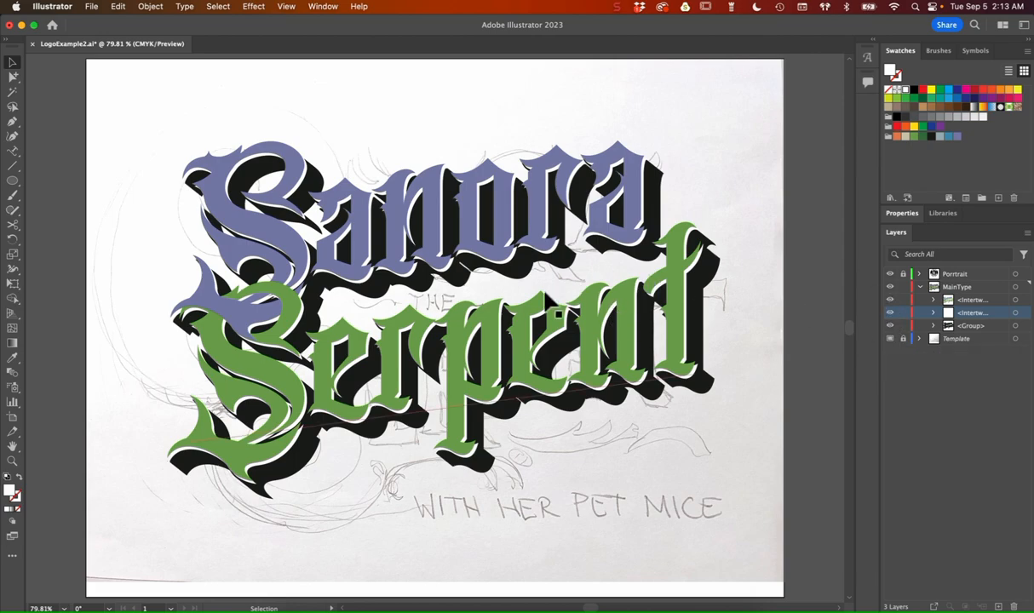
{"action": "left_click", "coordinate": [891, 288]}
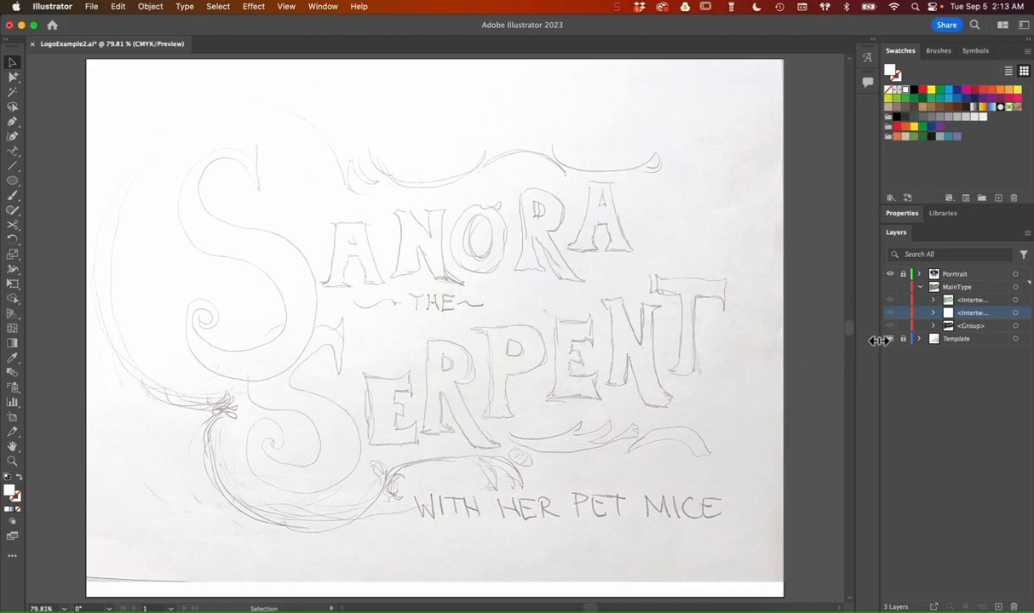
{"action": "left_click", "coordinate": [891, 289]}
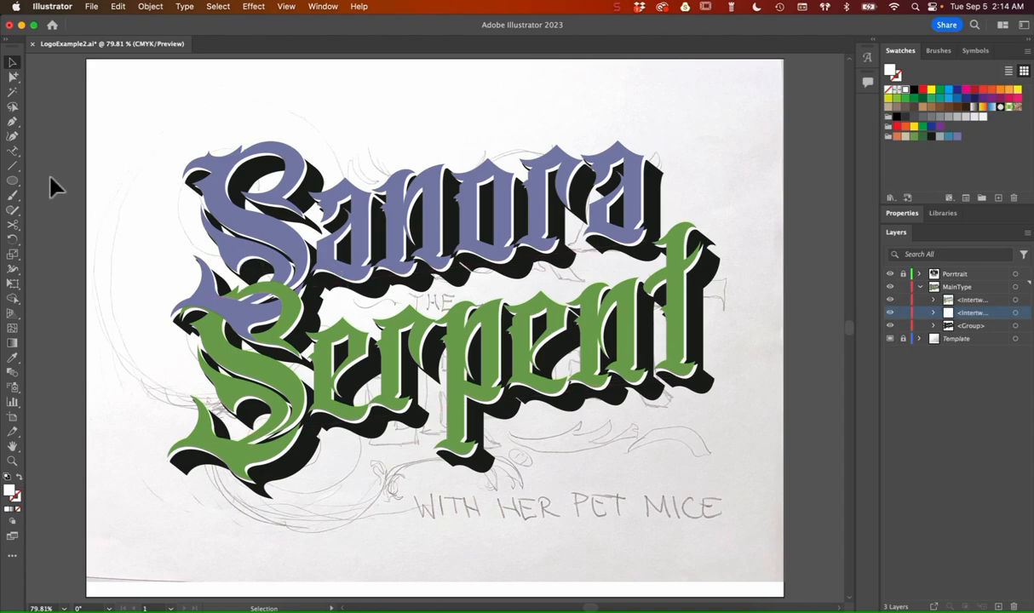
Step: Collapse and lock the MainType layer, and add a new layer named Guides above it
{"action": "left_click", "coordinate": [920, 287]}
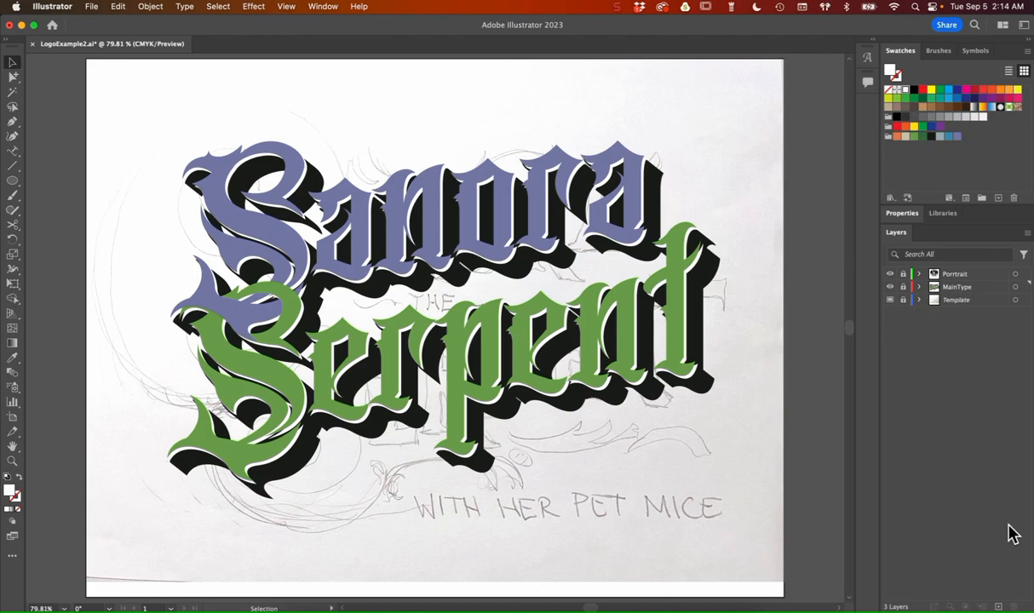
{"action": "left_click", "coordinate": [1000, 607]}
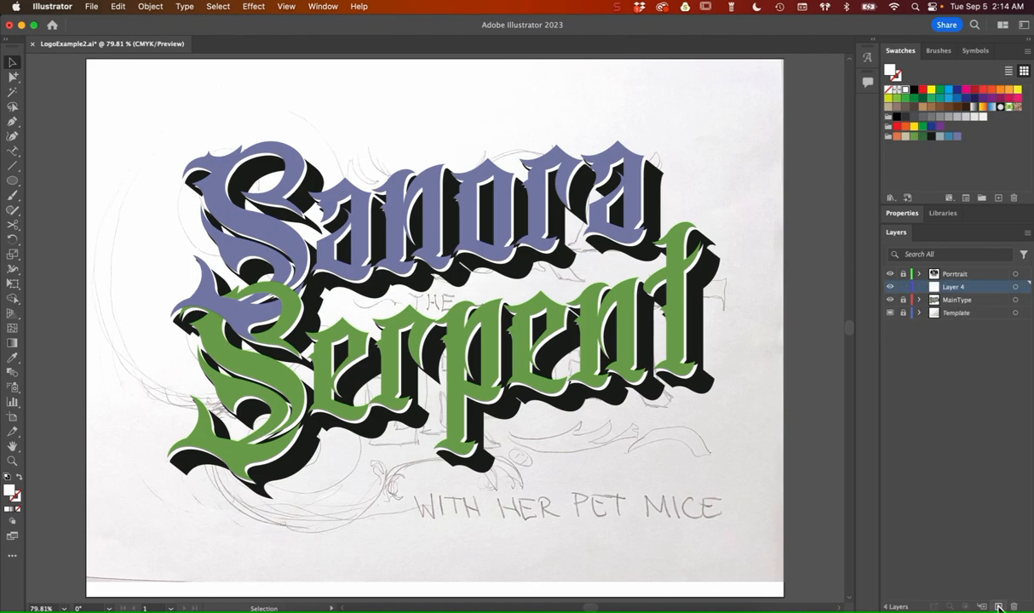
{"action": "double_click", "coordinate": [957, 288]}
{"action": "type", "text": "Guide"}
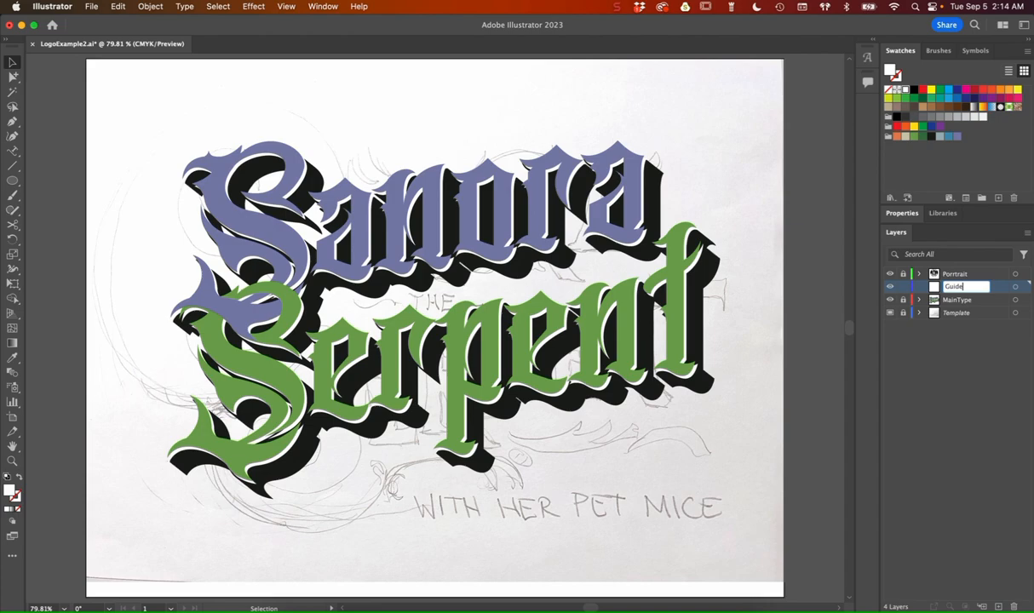
{"action": "type", "text": "s"}
{"action": "key", "text": "Return"}
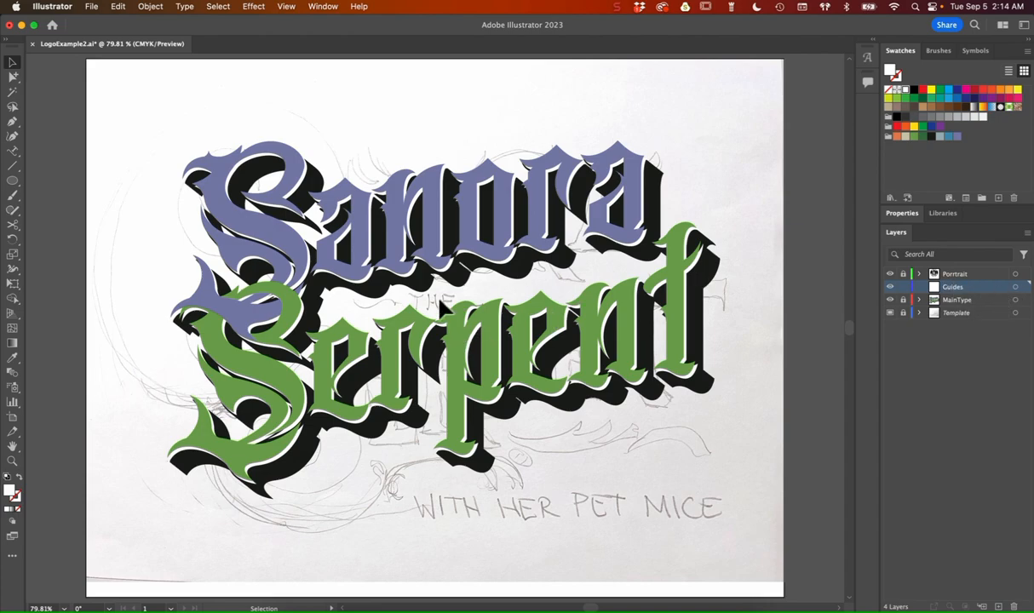
Step: Draw a large circle centred on the S of Sanora with no fill and a default black stroke
{"action": "left_click", "coordinate": [13, 181]}
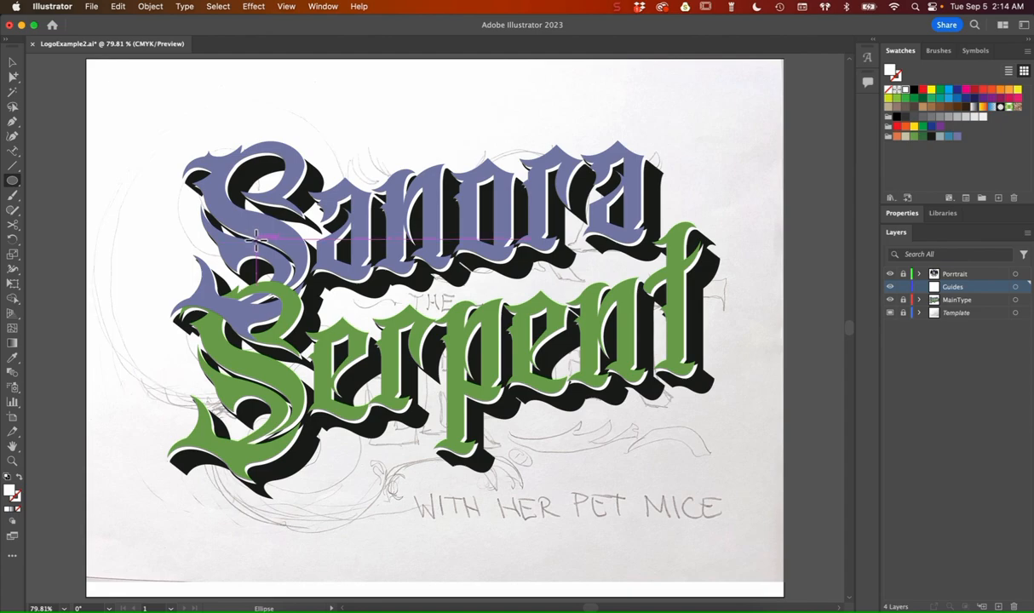
{"action": "left_click_drag", "start_coordinate": [255, 240], "coordinate": [123, 236]}
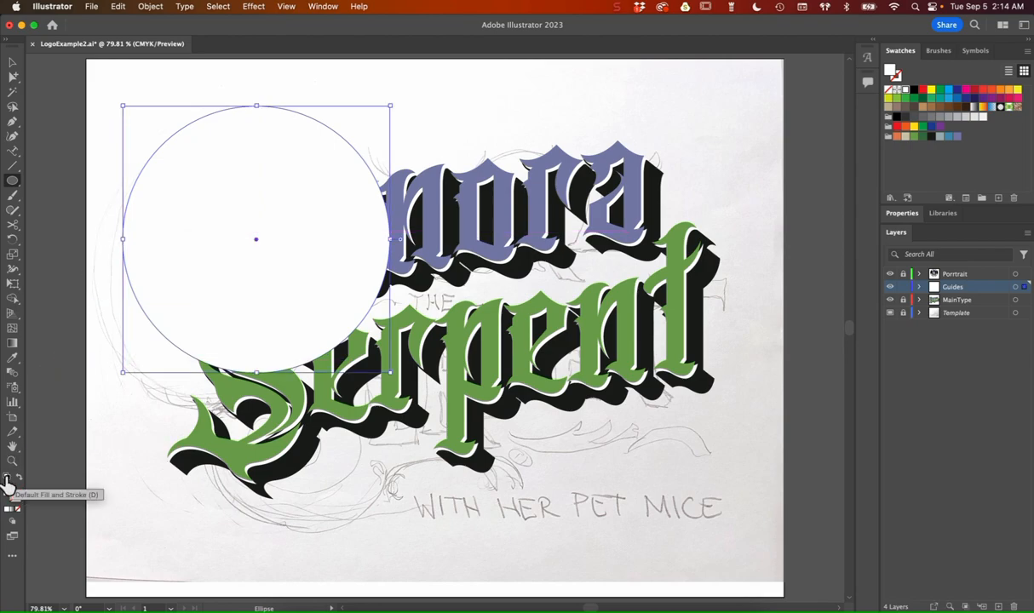
{"action": "left_click", "coordinate": [7, 479]}
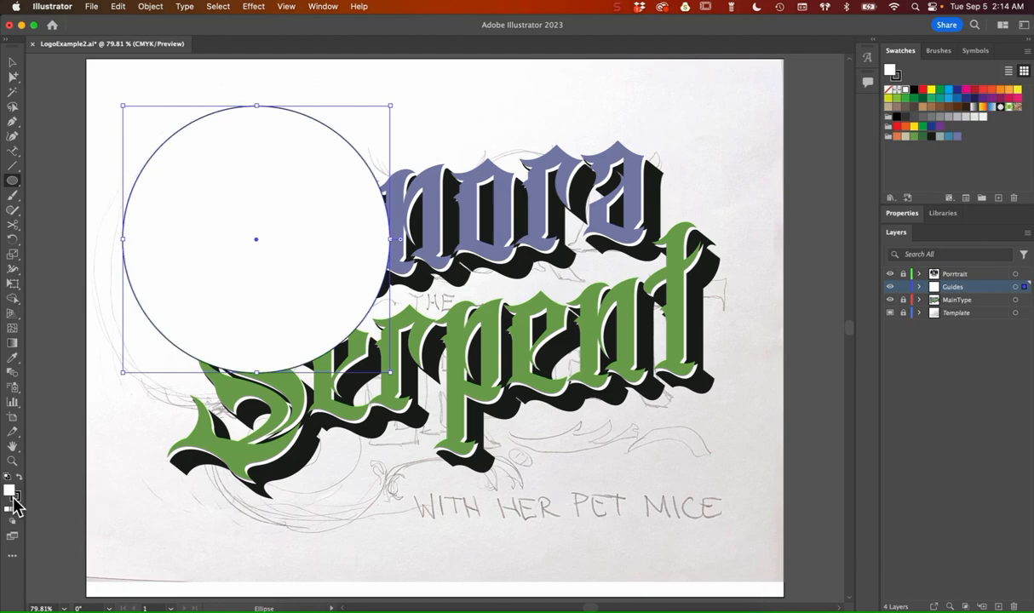
{"action": "left_click", "coordinate": [17, 509]}
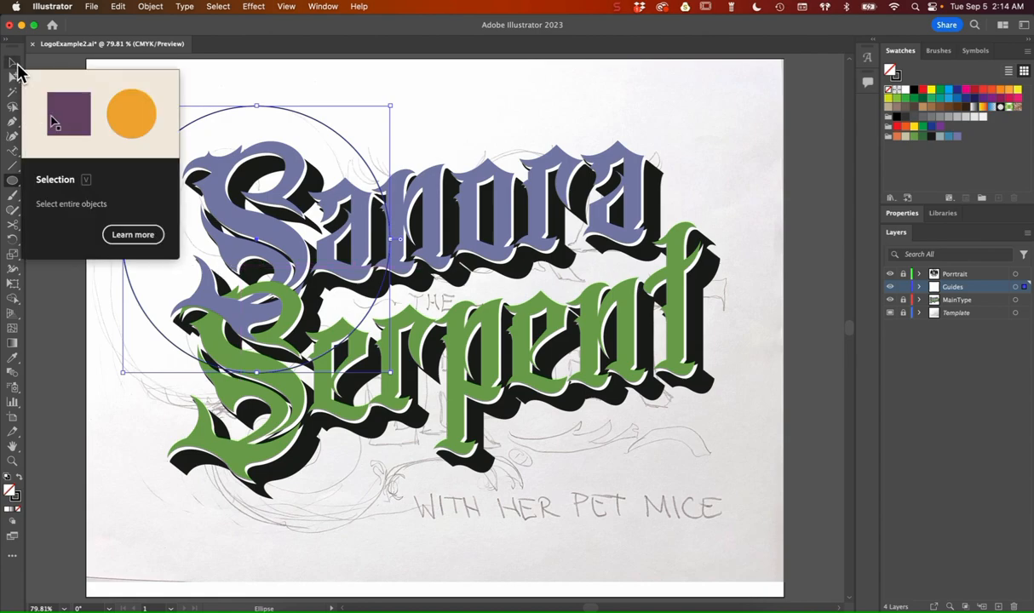
Step: Paste a copy of the large circle and position it around the S of Serpent, directly below the first circle
{"action": "key", "text": "super+v"}
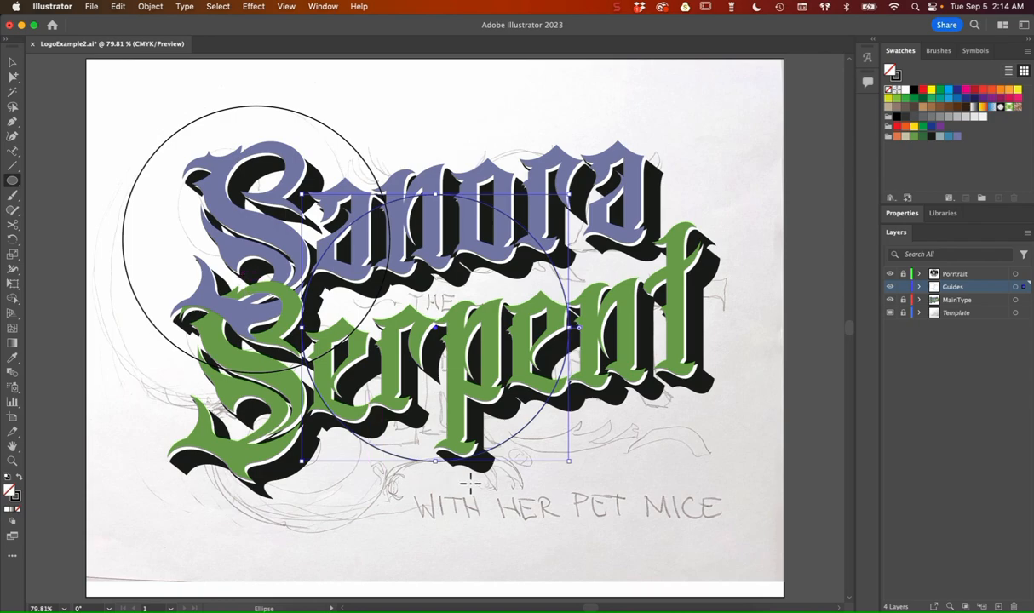
{"action": "key", "text": "v"}
{"action": "left_click_drag", "start_coordinate": [443, 469], "coordinate": [292, 515]}
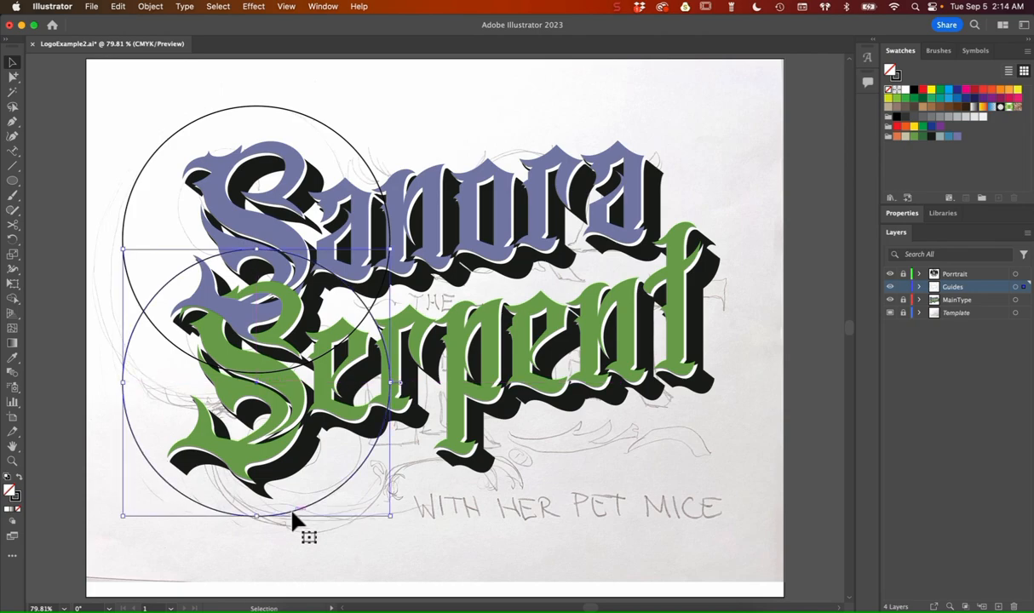
{"action": "left_click", "coordinate": [239, 107], "text": "shift"}
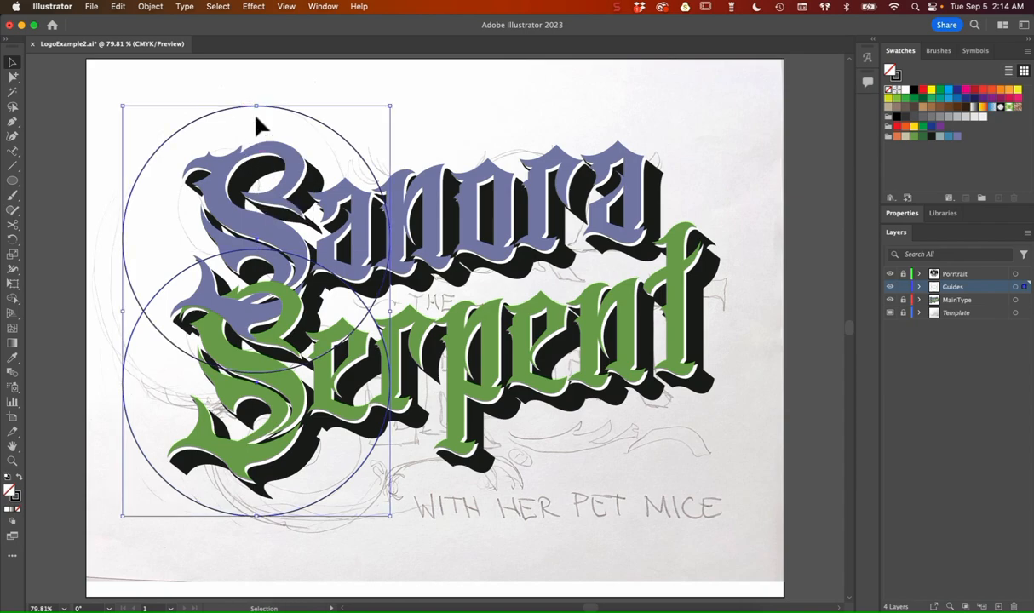
{"action": "left_click", "coordinate": [433, 199]}
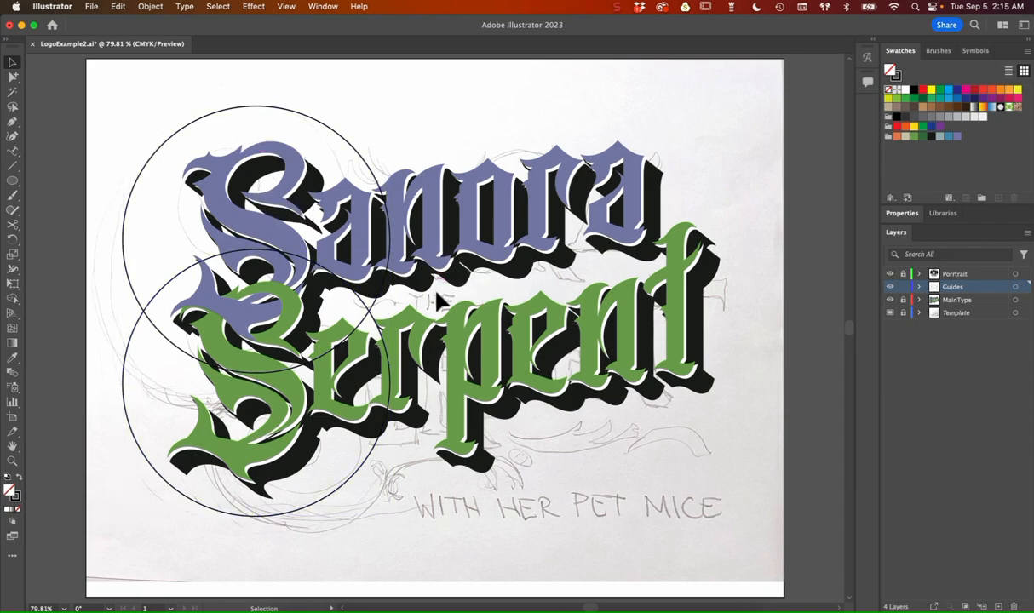
Step: Draw a wide ellipse, place it above the start of Sanora, and copy it over the word's last letters
{"action": "left_click", "coordinate": [13, 181]}
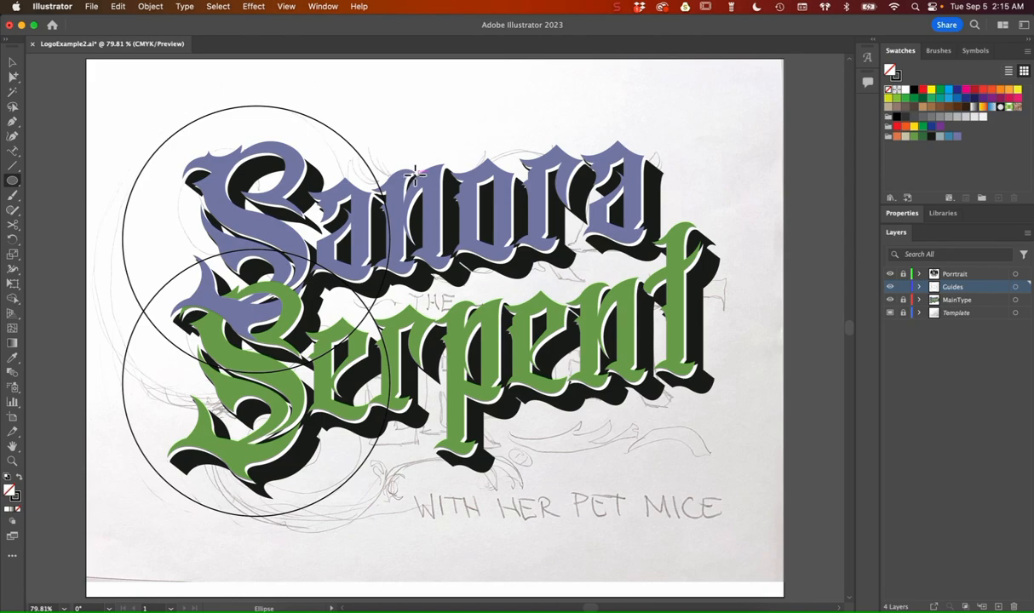
{"action": "left_click_drag", "start_coordinate": [415, 174], "coordinate": [493, 221]}
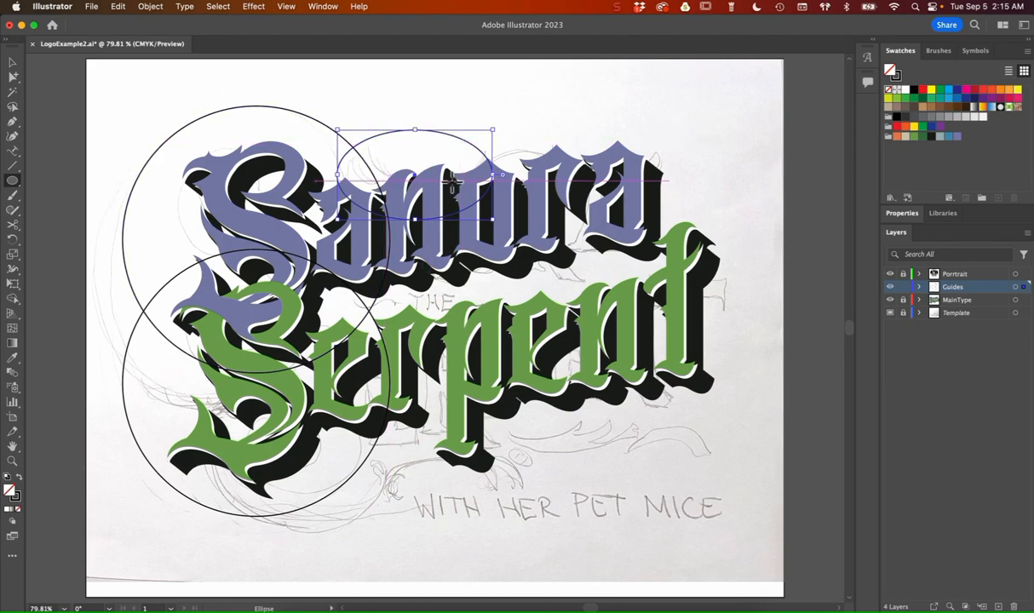
{"action": "left_click", "coordinate": [13, 63]}
{"action": "left_click_drag", "start_coordinate": [472, 207], "coordinate": [611, 193]}
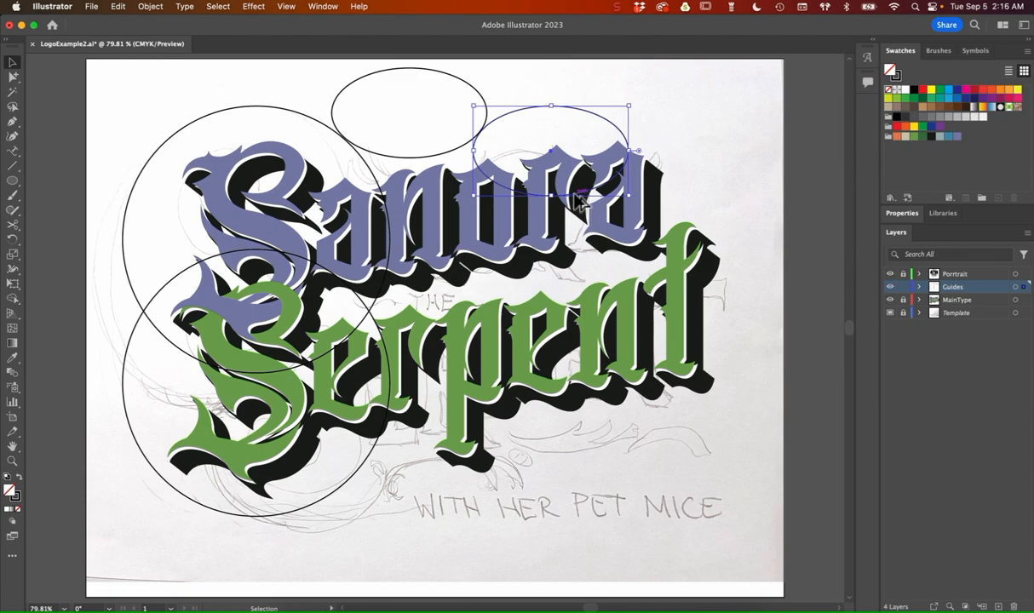
Step: Copy the ellipse around the foot of the p in Serpent and shift the lower large circle slightly right to meet it
{"action": "left_click_drag", "start_coordinate": [576, 201], "coordinate": [480, 501]}
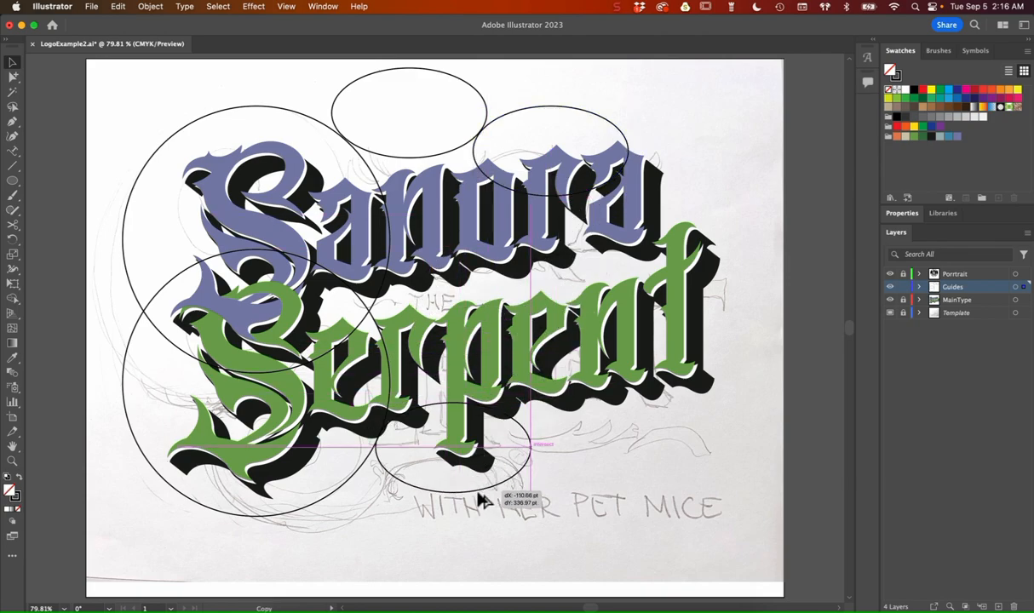
{"action": "mouse_move", "coordinate": [479, 501]}
{"action": "left_mouse_down"}
{"action": "mouse_move", "coordinate": [482, 578]}
{"action": "mouse_move", "coordinate": [481, 490]}
{"action": "left_mouse_up"}
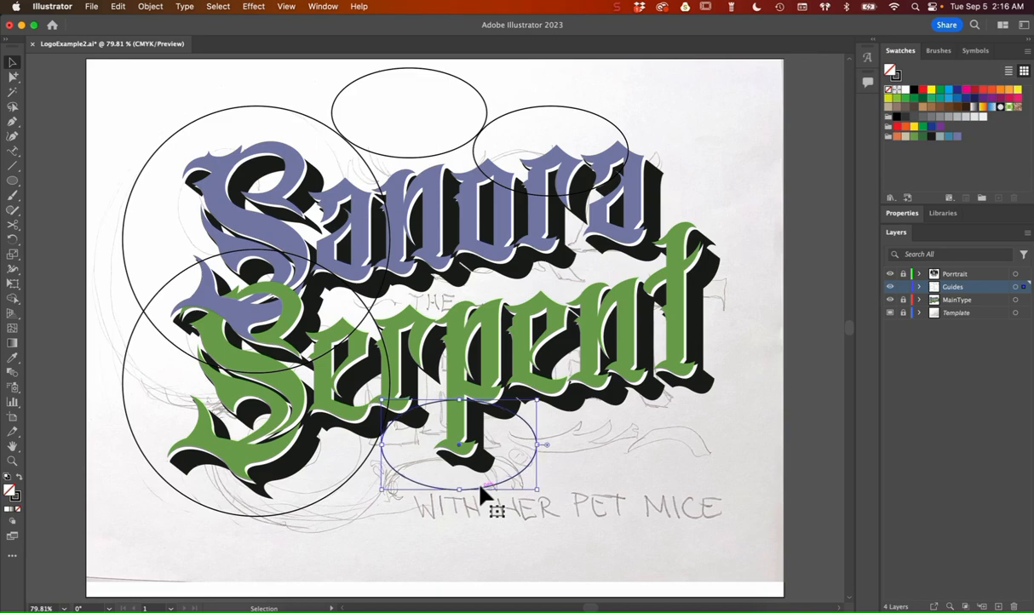
{"action": "left_click", "coordinate": [349, 479]}
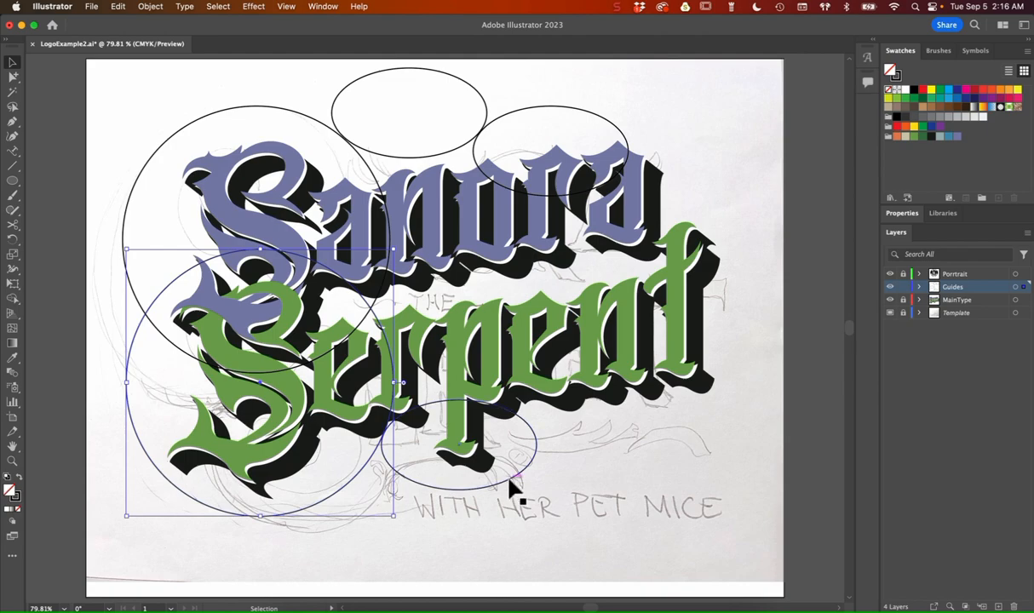
Step: Undo the misplaced move and copy only the lower ellipse to its right, below the end of Serpent
{"action": "left_click_drag", "start_coordinate": [512, 487], "coordinate": [663, 446]}
{"action": "key", "text": "super+z"}
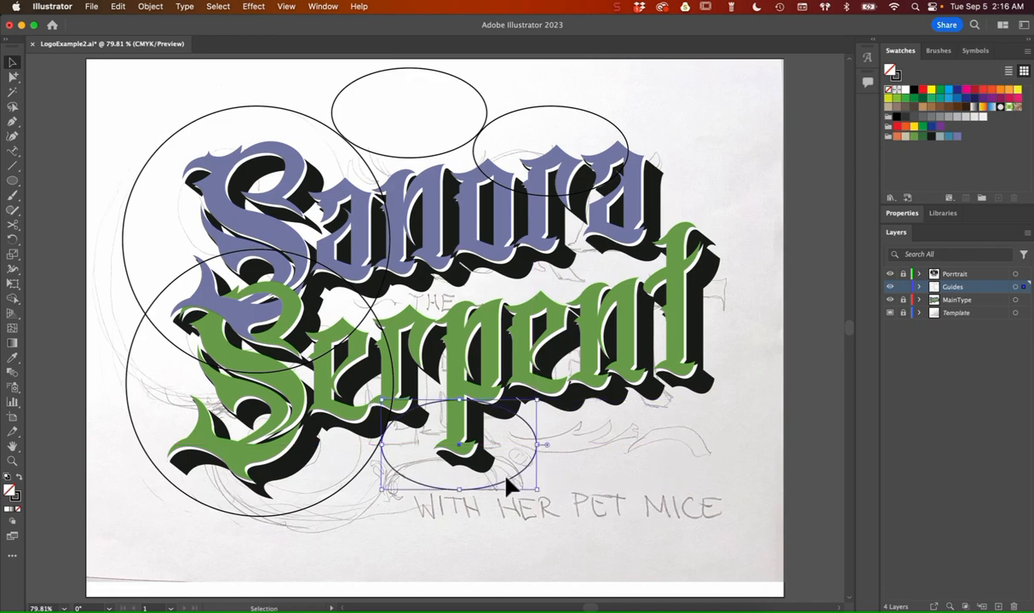
{"action": "left_click_drag", "start_coordinate": [508, 487], "coordinate": [659, 503]}
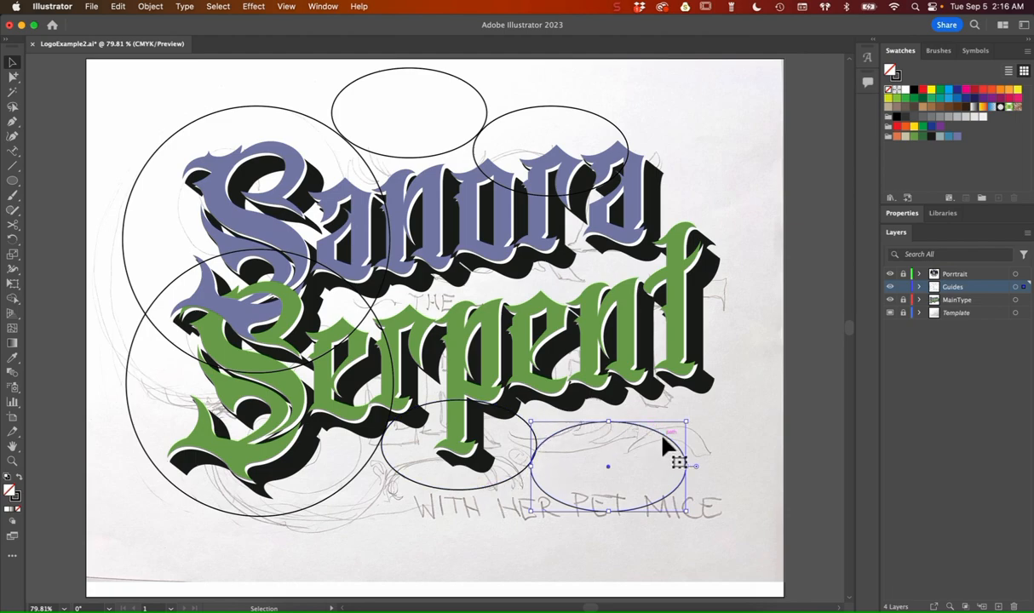
Step: Copy the lower right ellipse further right near the final t of Serpent and narrow it into a small circle
{"action": "left_click_drag", "start_coordinate": [667, 443], "coordinate": [749, 429]}
{"action": "left_click_drag", "start_coordinate": [623, 457], "coordinate": [687, 459]}
{"action": "mouse_move", "coordinate": [767, 441]}
{"action": "left_mouse_down"}
{"action": "mouse_move", "coordinate": [759, 424]}
{"action": "mouse_move", "coordinate": [760, 449]}
{"action": "mouse_move", "coordinate": [766, 436]}
{"action": "left_mouse_up"}
Step: Nudge the small circle up and left so it overlaps the foot of the final t and touches the neighbouring ellipse
{"action": "key", "text": "Up"}
{"action": "key", "text": "Up"}
{"action": "key", "text": "Up"}
{"action": "key", "text": "Up"}
{"action": "key", "text": "Up"}
{"action": "key", "text": "Up"}
{"action": "key", "text": "Up"}
{"action": "key", "text": "Up"}
{"action": "key", "text": "Up"}
{"action": "key", "text": "Up"}
{"action": "key", "text": "Up"}
{"action": "key", "text": "Up"}
{"action": "key", "text": "Up"}
{"action": "key", "text": "Up"}
{"action": "key", "text": "Up"}
{"action": "key", "text": "Up"}
{"action": "key", "text": "Up"}
{"action": "key", "text": "Up"}
{"action": "key", "text": "Up"}
{"action": "key", "text": "Up"}
{"action": "key", "text": "Up"}
{"action": "key", "text": "Up"}
{"action": "key", "text": "Up"}
{"action": "key", "text": "Up"}
{"action": "key", "text": "Up"}
{"action": "key", "text": "Up"}
{"action": "key", "text": "Up"}
{"action": "key", "text": "Up"}
{"action": "key", "text": "Up"}
{"action": "key", "text": "Up"}
{"action": "key", "text": "Up"}
{"action": "key", "text": "Up"}
{"action": "key", "text": "Up"}
{"action": "key", "text": "Up"}
{"action": "key", "text": "Up"}
{"action": "key", "text": "Up"}
{"action": "key", "text": "Up"}
{"action": "key", "text": "Up"}
{"action": "key", "text": "Up"}
{"action": "key", "text": "Up"}
{"action": "key", "text": "Left"}
{"action": "key", "text": "Left"}
{"action": "key", "text": "Left"}
{"action": "key", "text": "Left"}
{"action": "key", "text": "Left"}
{"action": "key", "text": "Left"}
{"action": "key", "text": "Left"}
{"action": "key", "text": "Left"}
{"action": "key", "text": "Left"}
{"action": "key", "text": "Left"}
{"action": "key", "text": "Left"}
{"action": "key", "text": "Left"}
{"action": "key", "text": "Left"}
{"action": "key", "text": "Left"}
{"action": "key", "text": "Left"}
{"action": "key", "text": "Left"}
{"action": "key", "text": "Left"}
{"action": "key", "text": "Left"}
{"action": "key", "text": "Left"}
{"action": "key", "text": "Left"}
{"action": "key", "text": "Up"}
{"action": "key", "text": "Up"}
{"action": "key", "text": "Up"}
{"action": "key", "text": "Up"}
{"action": "key", "text": "Up"}
{"action": "key", "text": "Up"}
{"action": "key", "text": "Up"}
{"action": "key", "text": "Up"}
{"action": "key", "text": "Up"}
{"action": "key", "text": "Up"}
{"action": "key", "text": "Up"}
{"action": "key", "text": "Up"}
{"action": "key", "text": "Up"}
{"action": "key", "text": "Up"}
{"action": "key", "text": "Up"}
{"action": "key", "text": "Up"}
{"action": "key", "text": "Up"}
{"action": "key", "text": "Up"}
{"action": "key", "text": "Up"}
{"action": "key", "text": "Up"}
{"action": "key", "text": "Up"}
{"action": "key", "text": "Left"}
{"action": "key", "text": "Left"}
{"action": "key", "text": "Left"}
{"action": "key", "text": "Left"}
{"action": "key", "text": "Left"}
{"action": "key", "text": "Left"}
{"action": "key", "text": "Left"}
{"action": "key", "text": "Left"}
{"action": "key", "text": "Left"}
{"action": "key", "text": "Left"}
{"action": "key", "text": "Left"}
{"action": "key", "text": "Left"}
{"action": "key", "text": "Left"}
{"action": "key", "text": "Left"}
{"action": "key", "text": "Left"}
{"action": "key", "text": "Left"}
{"action": "key", "text": "Left"}
{"action": "key", "text": "Left"}
{"action": "key", "text": "Left"}
{"action": "key", "text": "Left"}
{"action": "key", "text": "Left"}
{"action": "key", "text": "Left"}
{"action": "key", "text": "Up"}
{"action": "key", "text": "Up"}
{"action": "key", "text": "Up"}
{"action": "key", "text": "Left"}
{"action": "key", "text": "Left"}
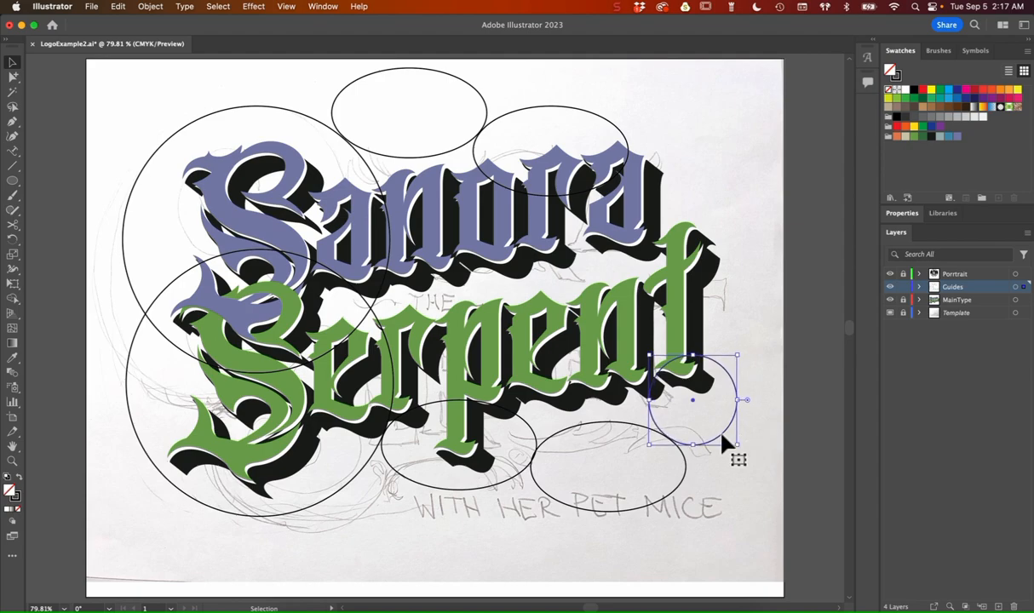
Step: Copy the small circle above the final a of Sanora and nudge it right and down against the upper ellipse
{"action": "left_click_drag", "start_coordinate": [723, 443], "coordinate": [681, 139]}
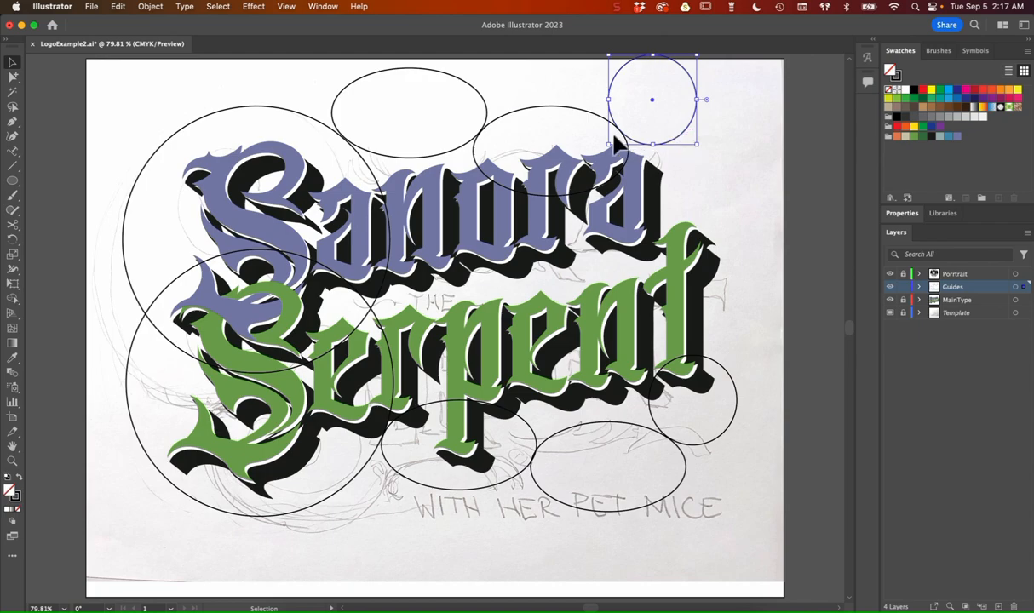
{"action": "key", "text": "Right"}
{"action": "key", "text": "Right"}
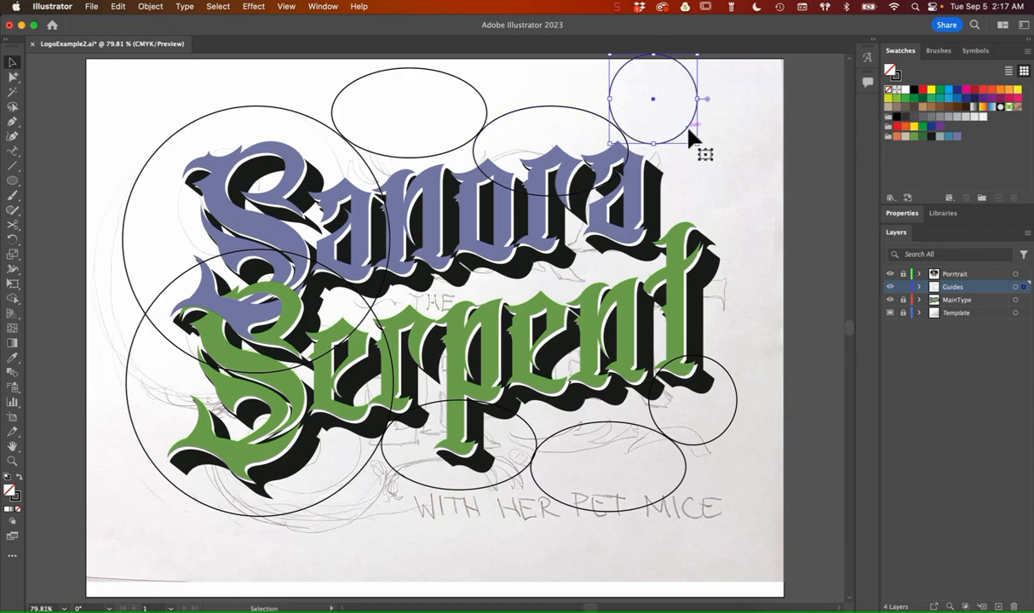
{"action": "key", "text": "Right"}
{"action": "key", "text": "Down"}
{"action": "key", "text": "Down"}
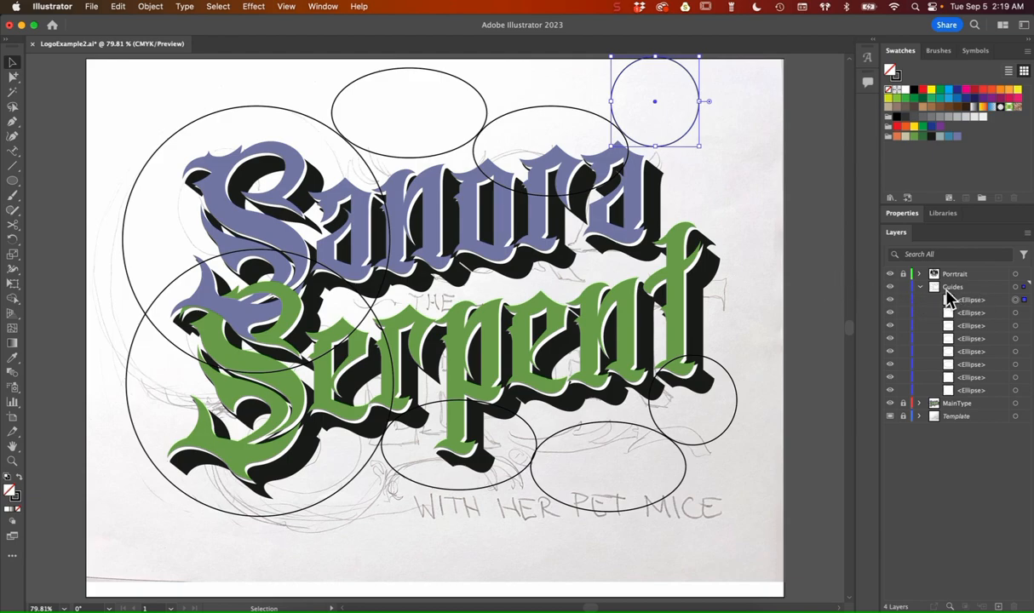
Step: Select all the ellipses on the Guides layer and convert them into guides
{"action": "left_click", "coordinate": [1016, 288]}
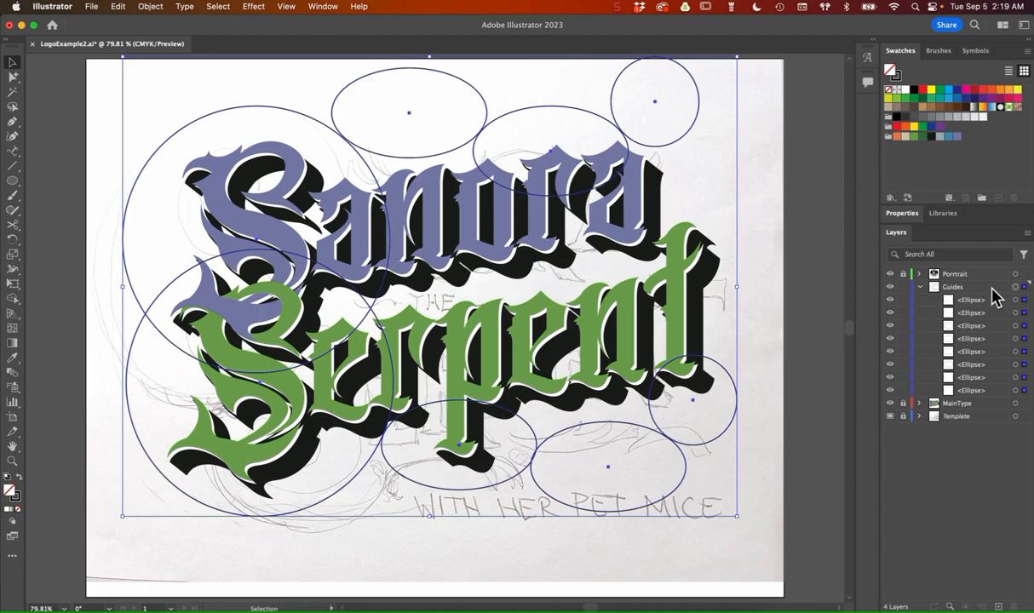
{"action": "left_click", "coordinate": [286, 5]}
{"action": "mouse_move", "coordinate": [328, 550]}
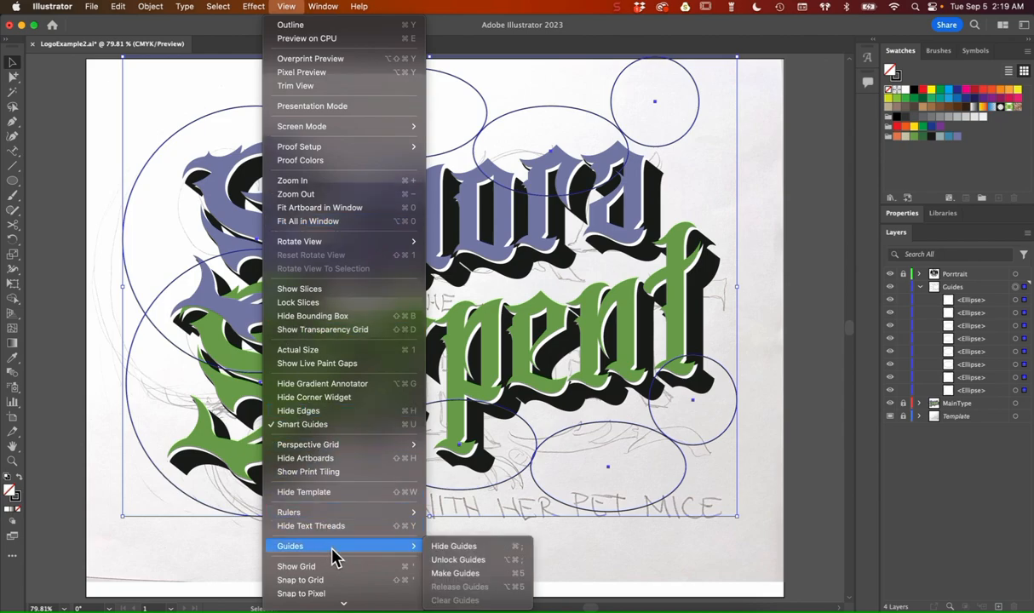
{"action": "left_click", "coordinate": [456, 575]}
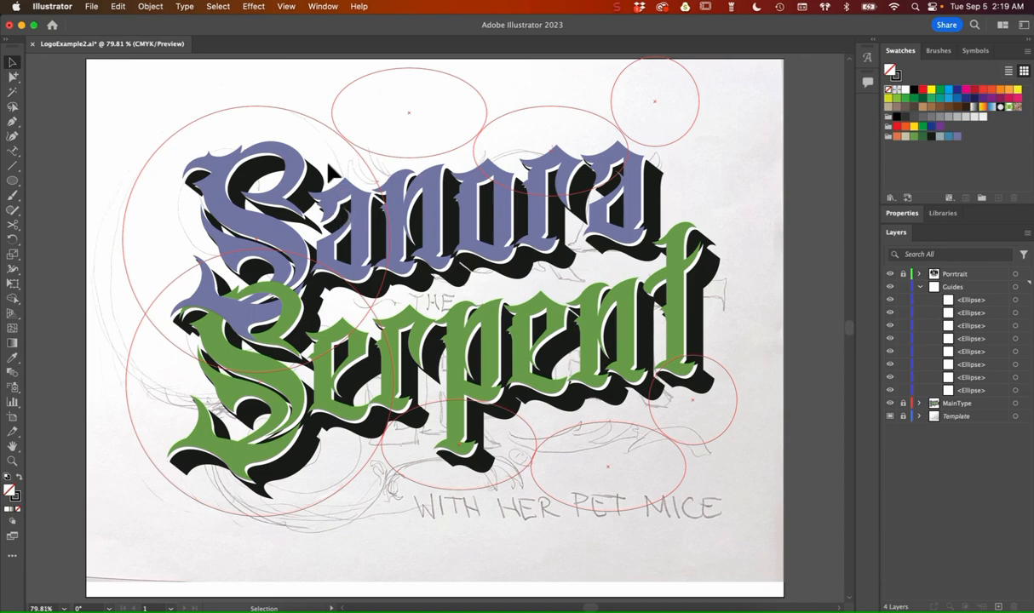
Step: Check the Hide Guides option without applying it, and tidy the layers by collapsing Guides and hiding the Template sketch
{"action": "left_click", "coordinate": [286, 6]}
{"action": "mouse_move", "coordinate": [331, 552]}
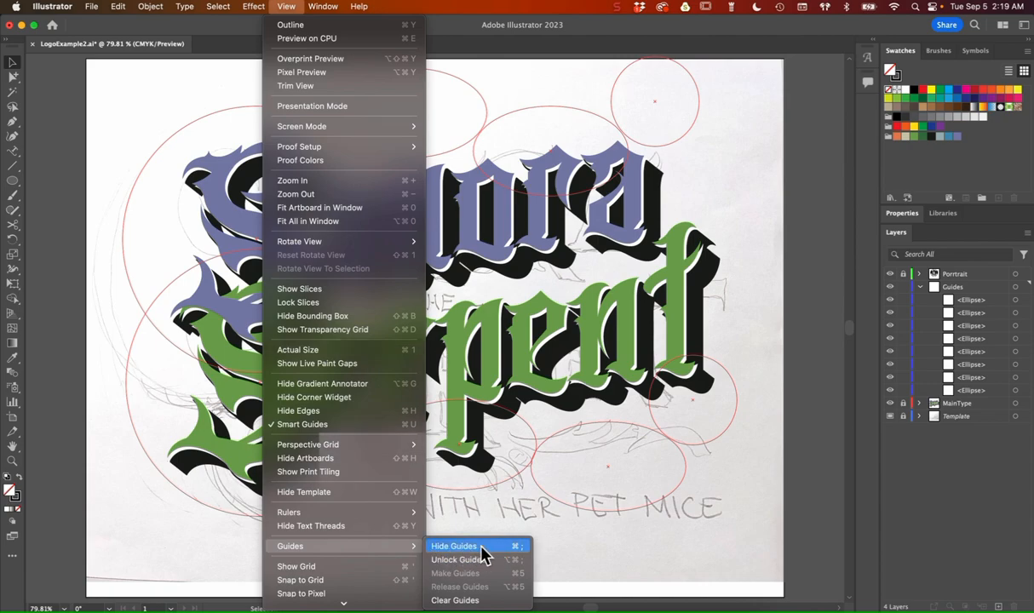
{"action": "left_click", "coordinate": [655, 535]}
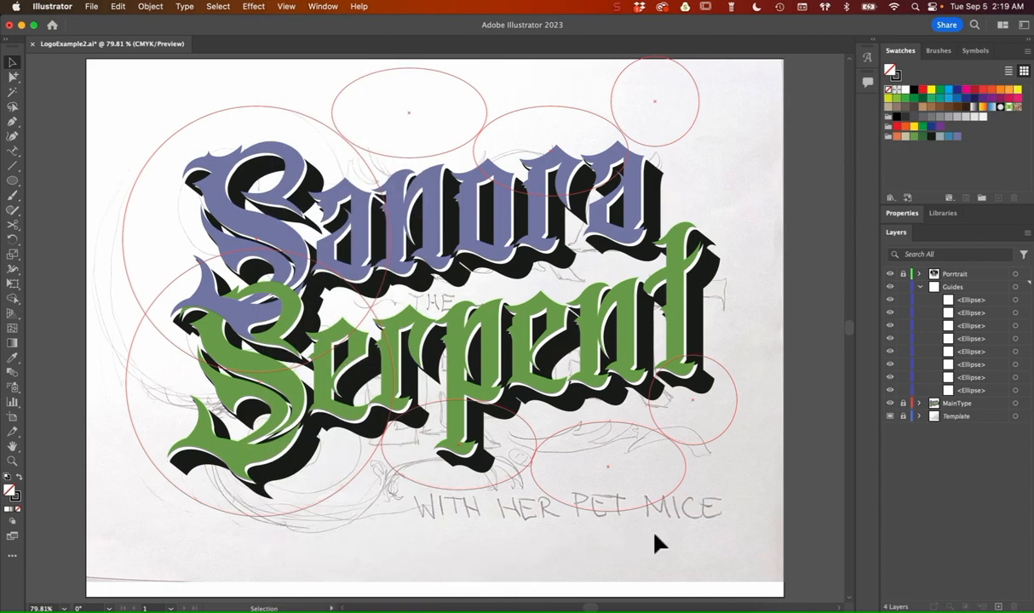
{"action": "left_click", "coordinate": [920, 288]}
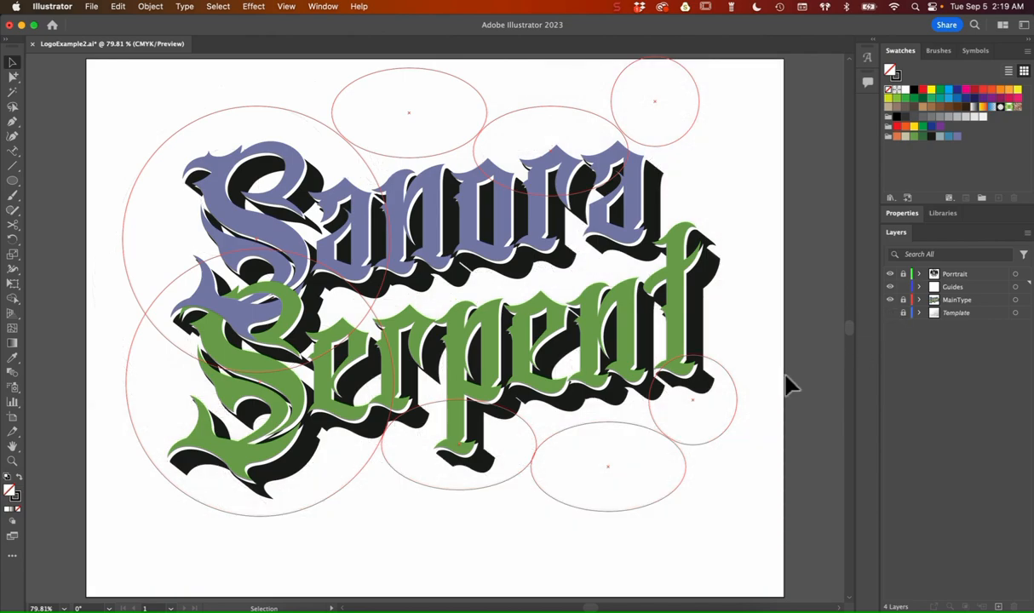
Step: Unlock the Porrtrait layer and recolour the badge's black ring with the dark swatch used for the lettering shadow
{"action": "scroll", "coordinate": [745, 354], "scroll_direction": "right", "scroll_amount": 5}
{"action": "left_click_drag", "start_coordinate": [642, 232], "coordinate": [820, 435]}
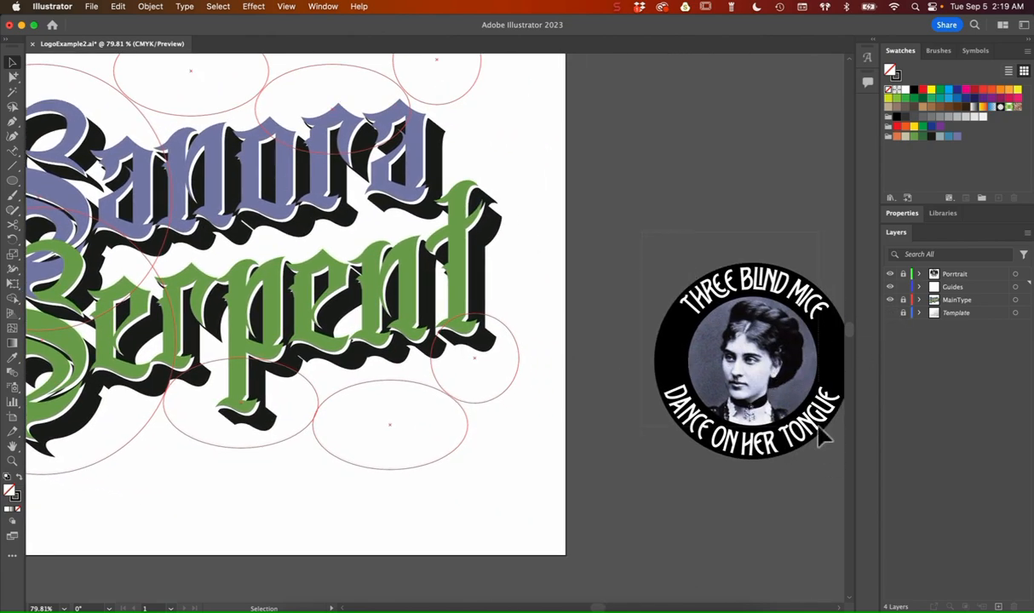
{"action": "left_click_drag", "start_coordinate": [835, 481], "coordinate": [833, 477]}
{"action": "left_click", "coordinate": [903, 274]}
{"action": "left_click", "coordinate": [841, 350]}
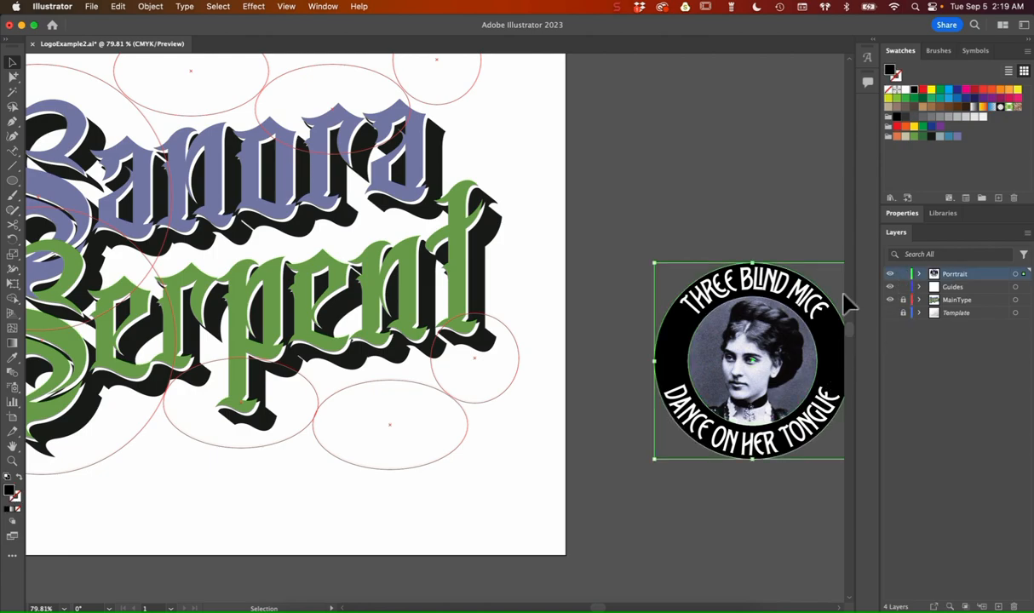
{"action": "left_click", "coordinate": [932, 137]}
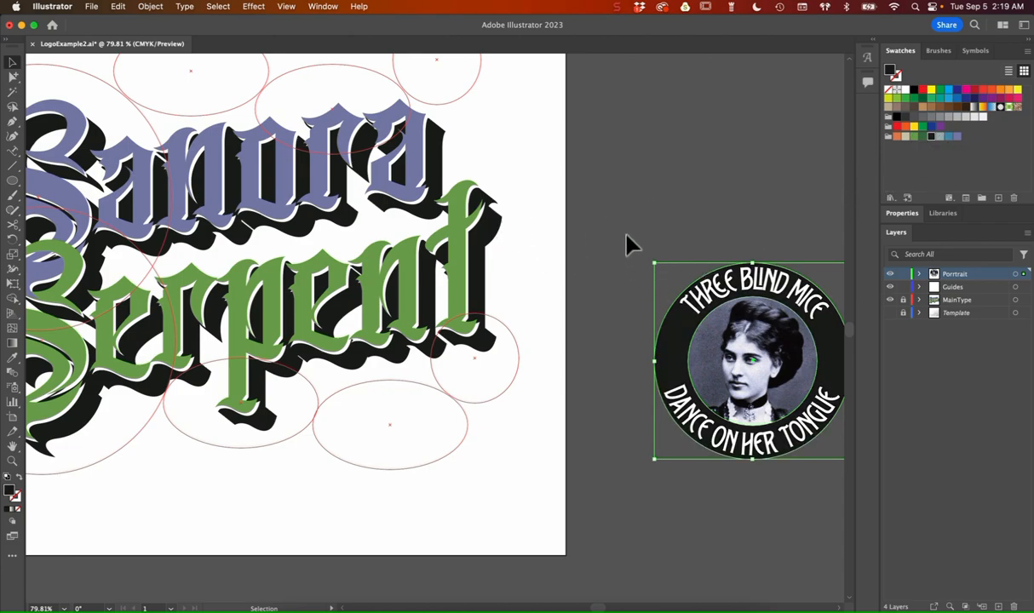
Step: Move the whole portrait badge onto the artboard below the end of Serpent and deselect it
{"action": "left_click_drag", "start_coordinate": [793, 426], "coordinate": [468, 486]}
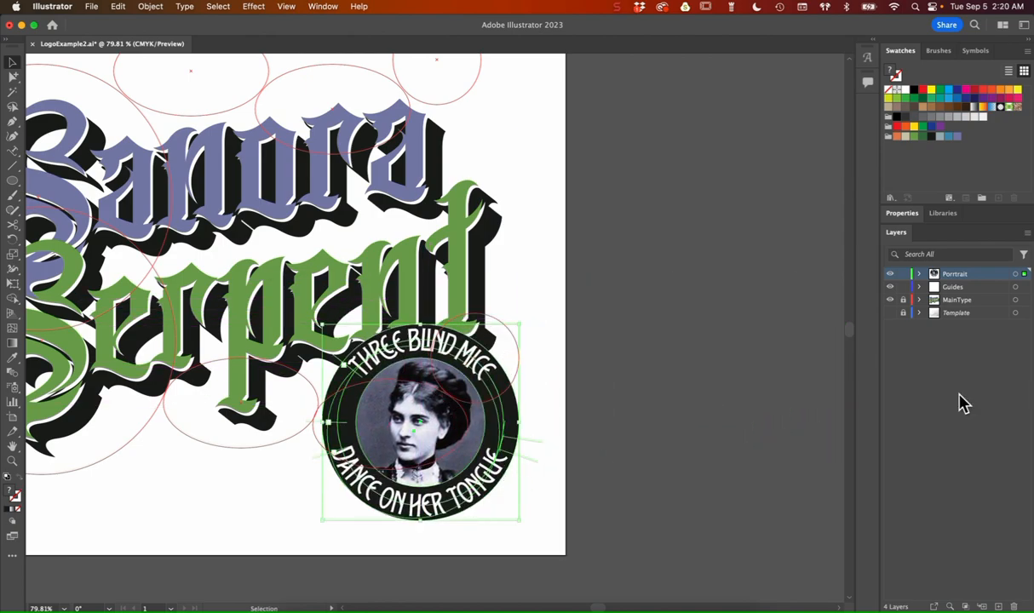
{"action": "scroll", "coordinate": [588, 452], "scroll_direction": "left", "scroll_amount": 2}
{"action": "scroll", "coordinate": [588, 452], "scroll_direction": "left", "scroll_amount": 5}
{"action": "scroll", "coordinate": [588, 452], "scroll_direction": "up", "scroll_amount": 3}
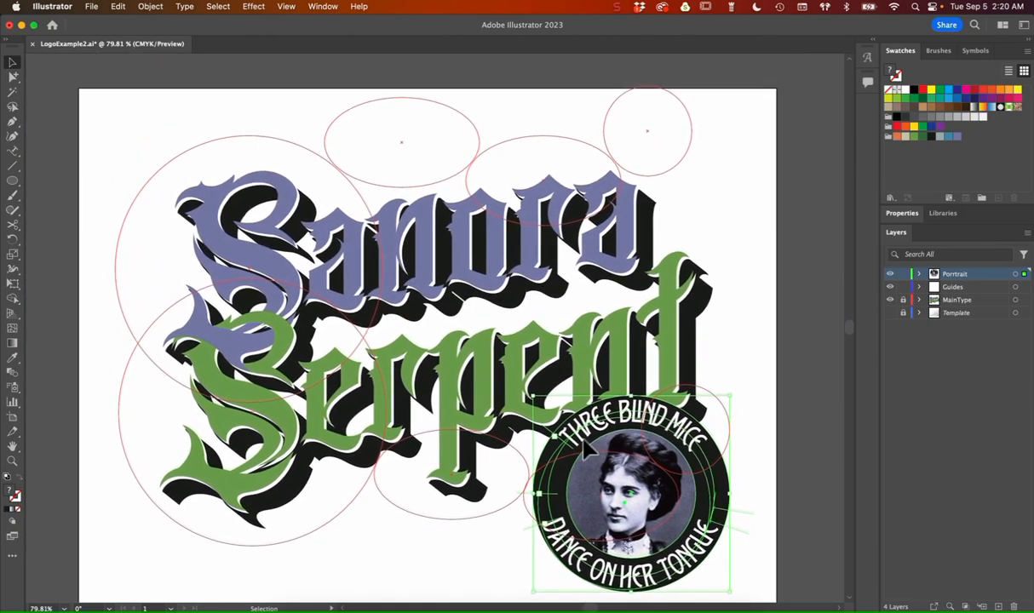
{"action": "left_click", "coordinate": [758, 266]}
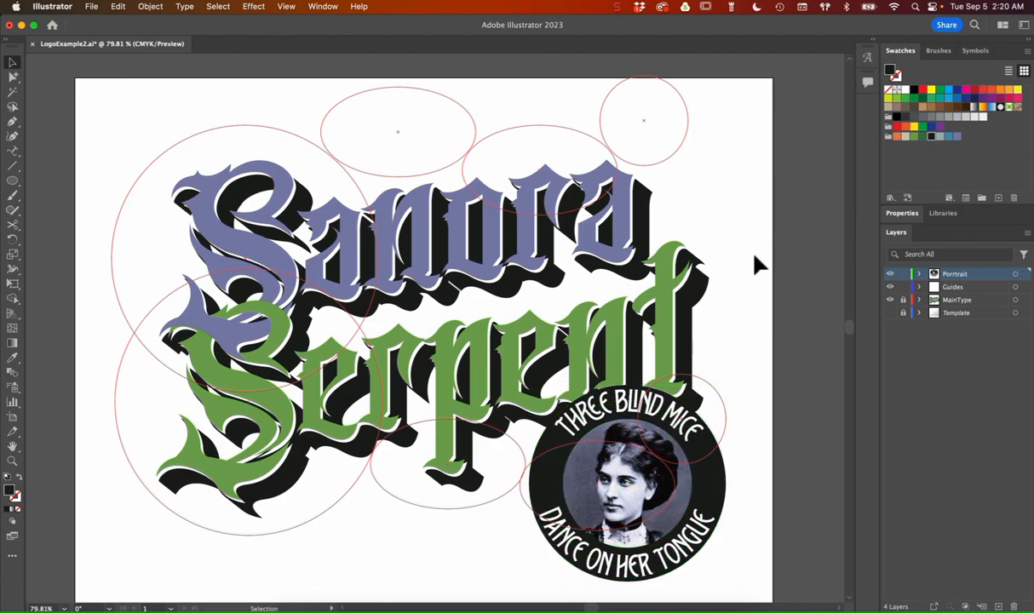